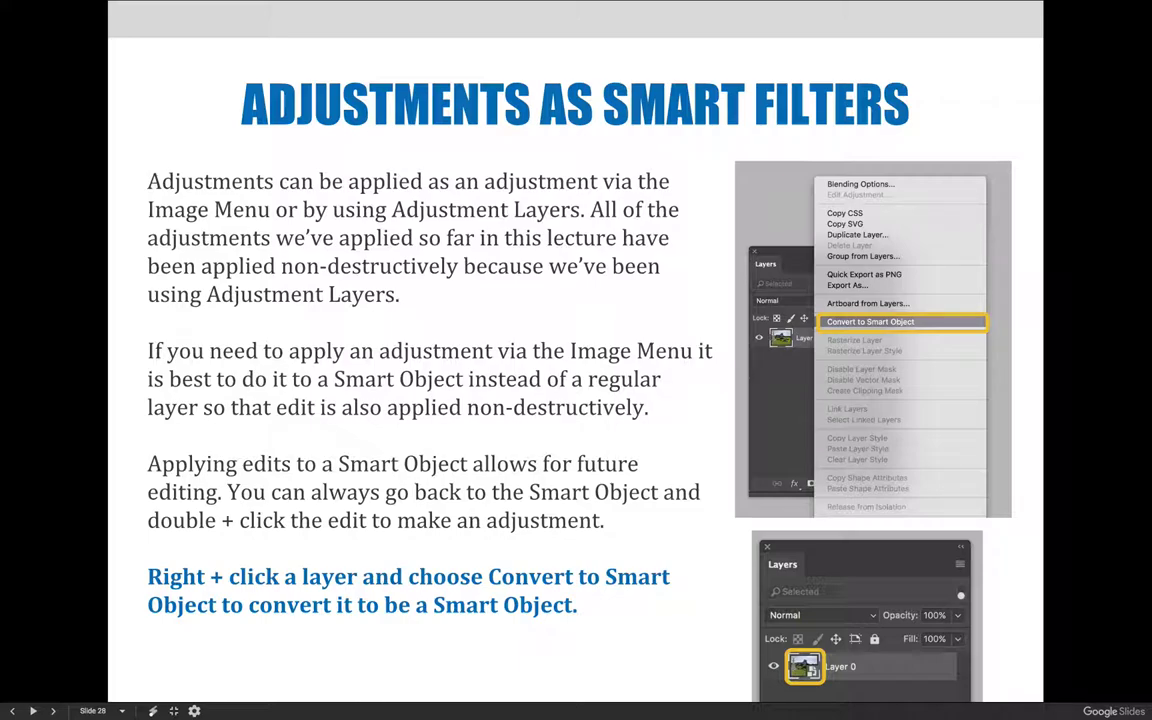
- Advance the slideshow from slide 29 to slide 30
key("Right")
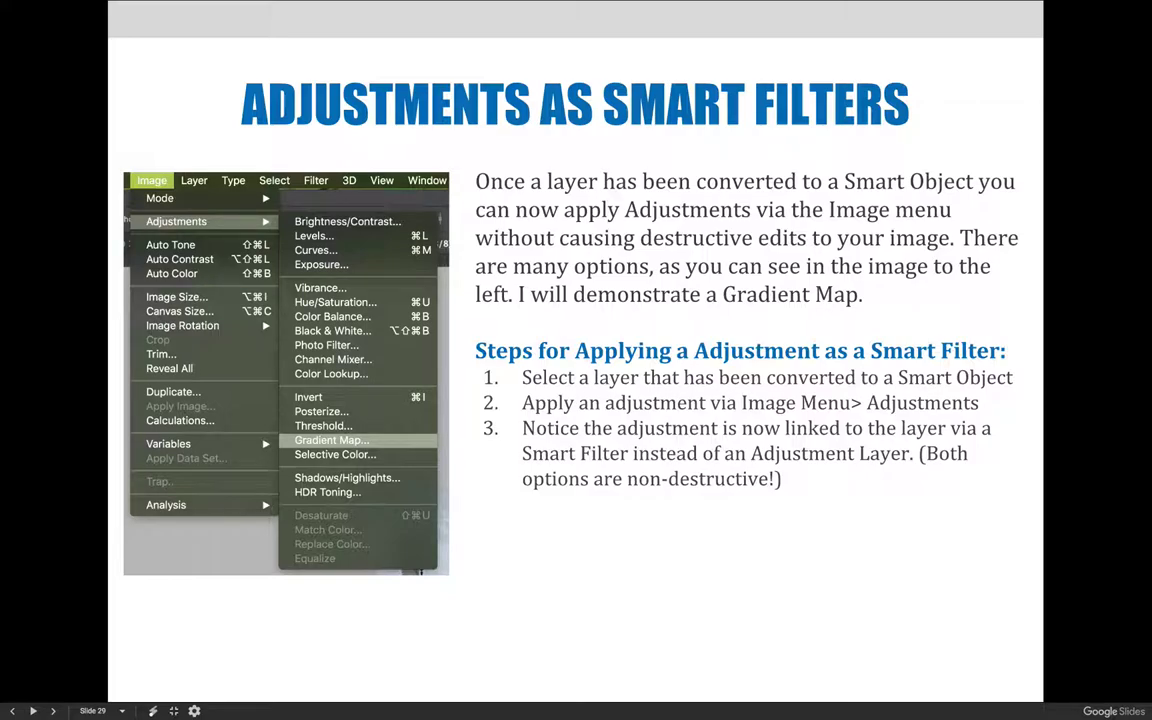
- Advance the slideshow from slide 30 to slide 31
key("Right")
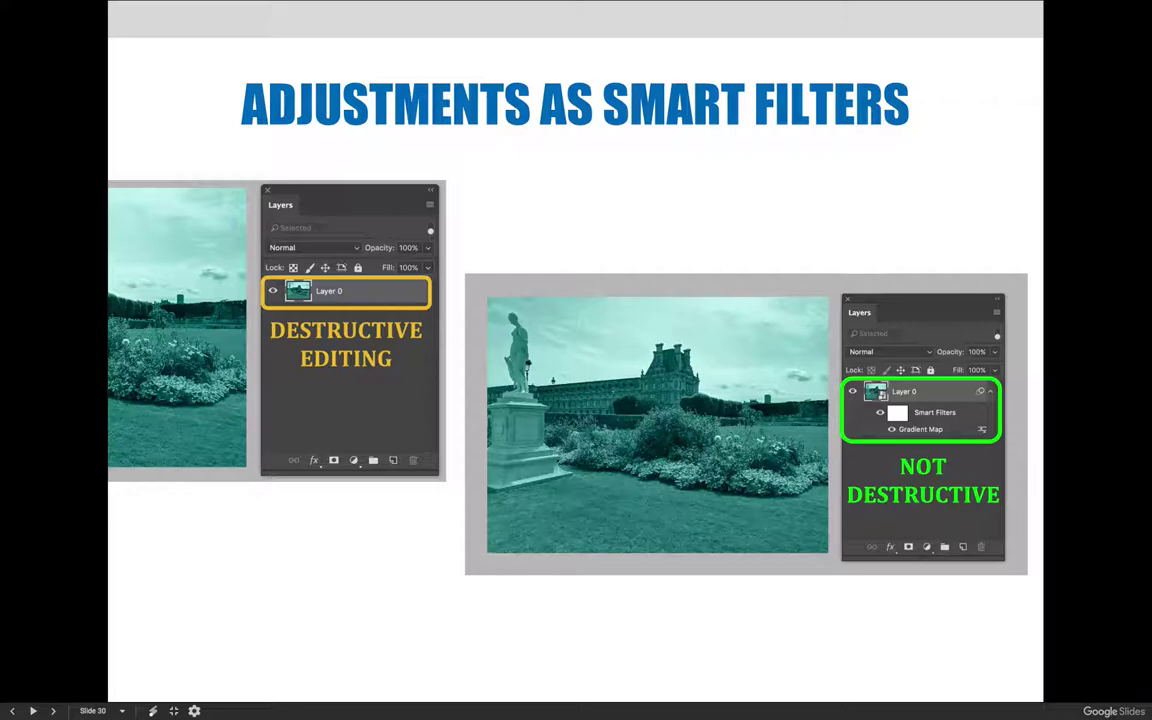
- Advance one more slide, then exit the full-screen slideshow
key("Right")
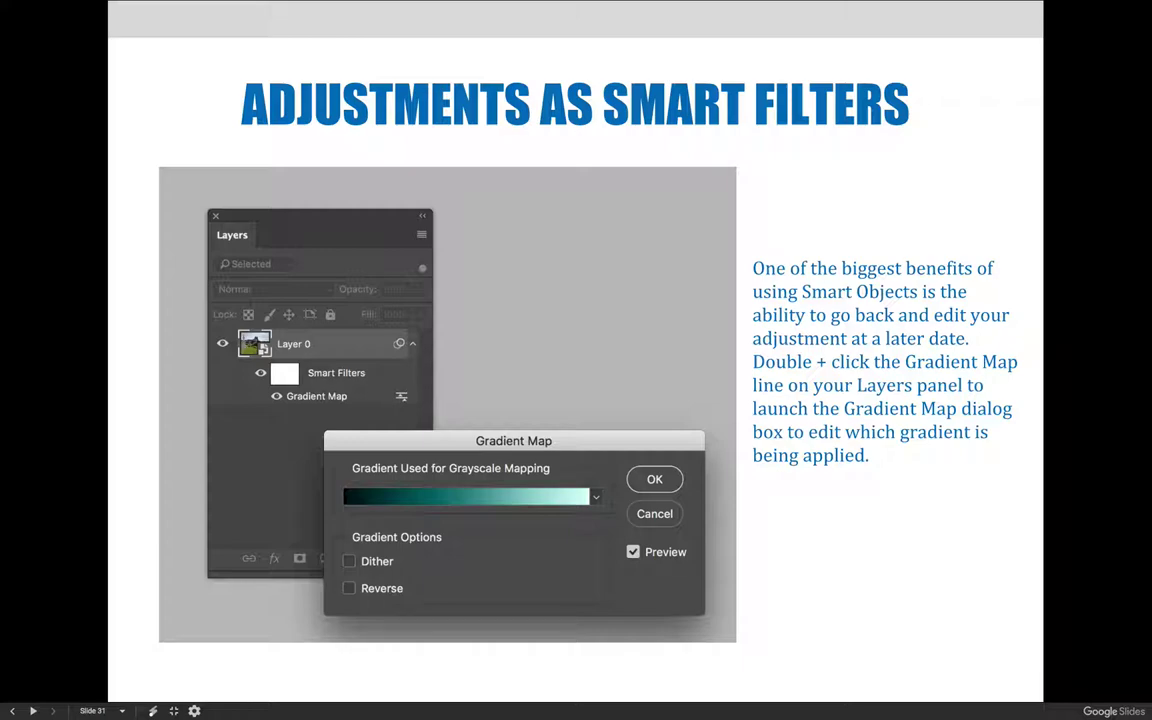
key("Escape")
- Bring Photoshop forward on the Lesson11_SkillsPractice_16.jpg glasses photo
left_click(748, 700)
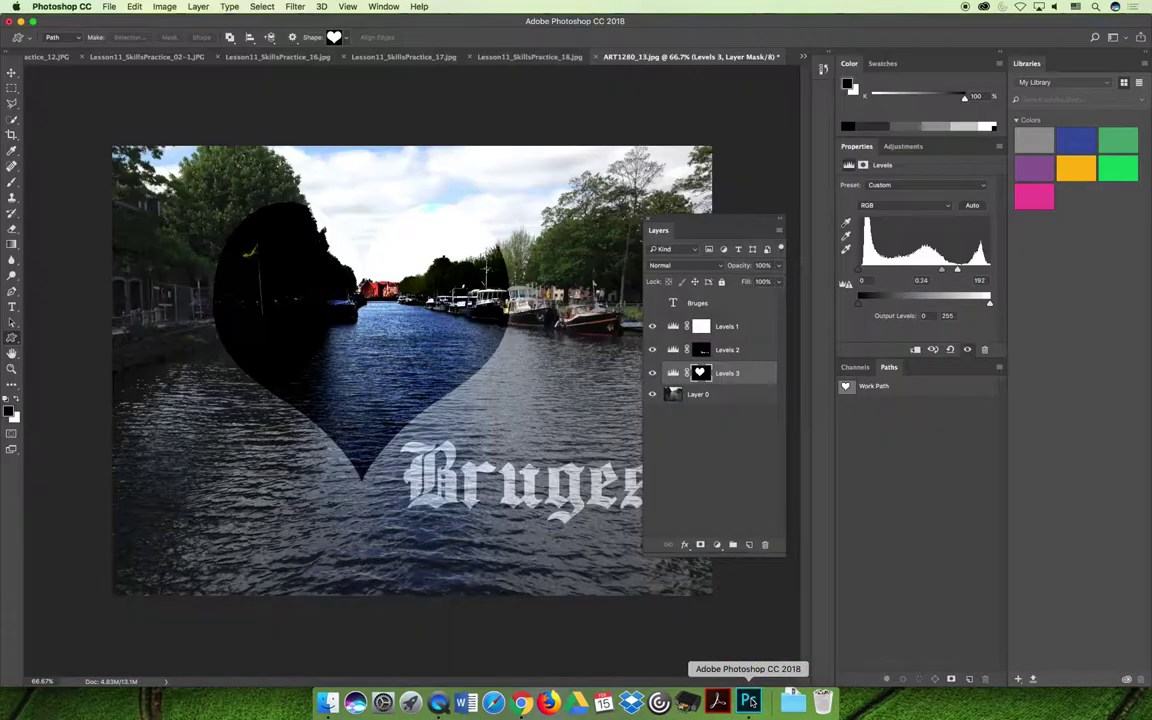
left_click(280, 57)
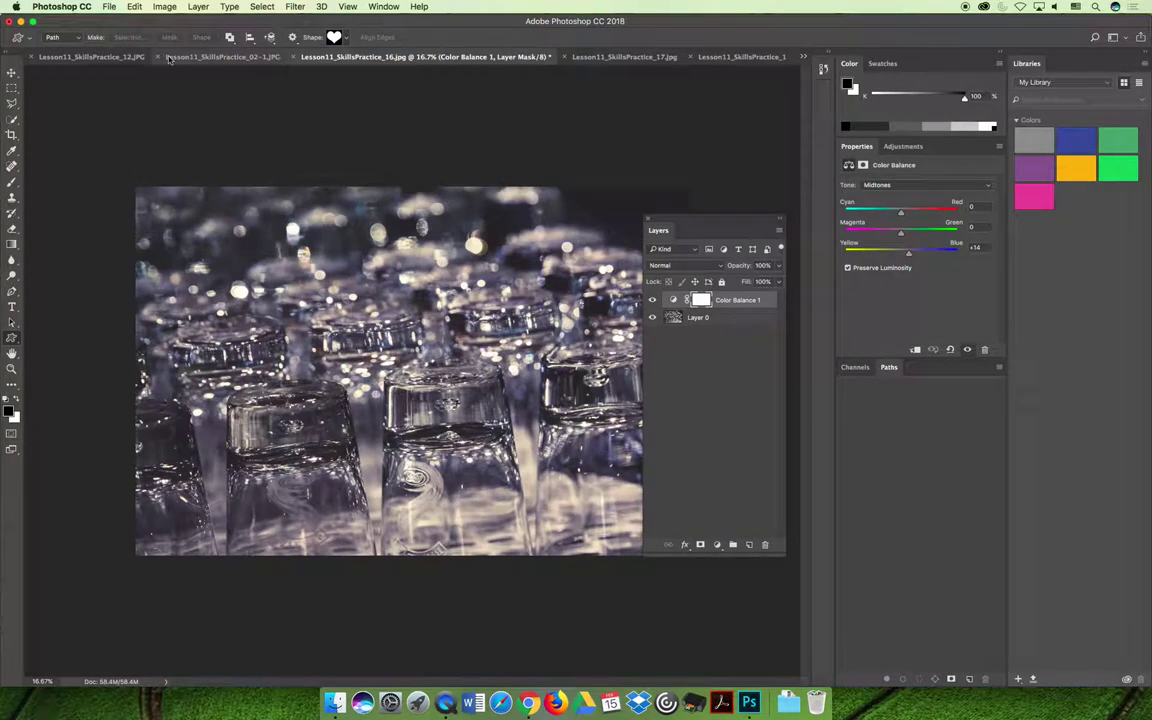
left_click_drag(700, 219, 883, 219)
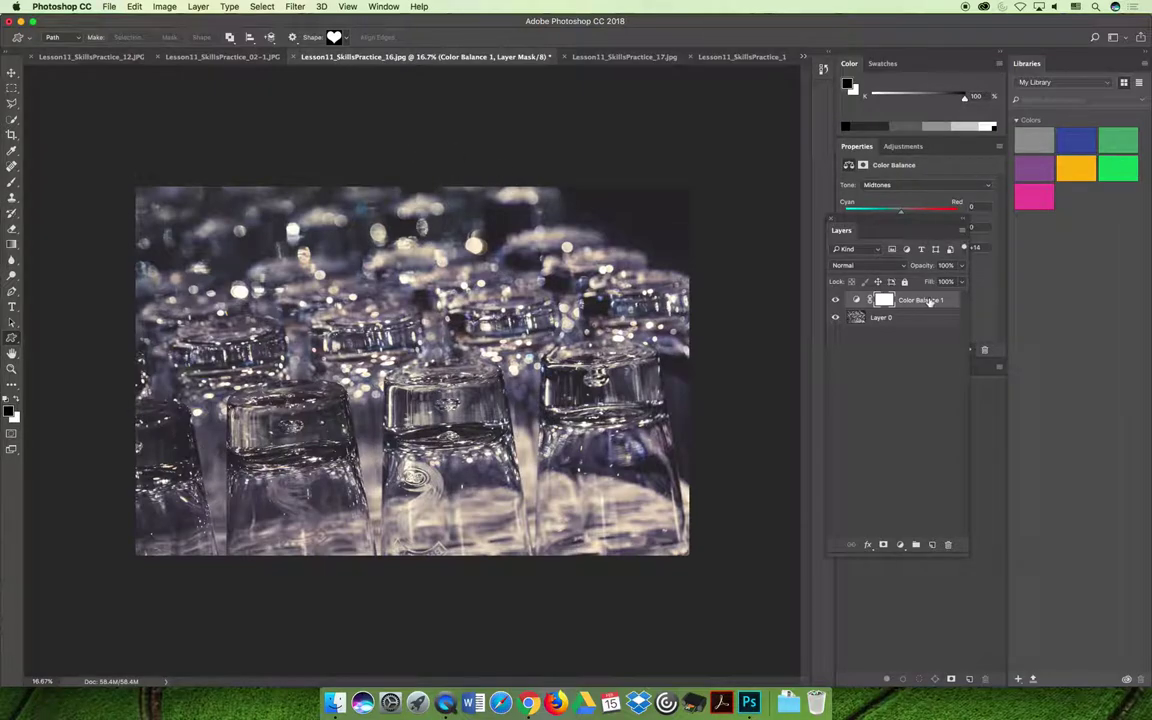
- Delete the Color Balance 1 adjustment layer and float a shorter Layers panel over the canvas
left_click(948, 545)
left_click(667, 233)
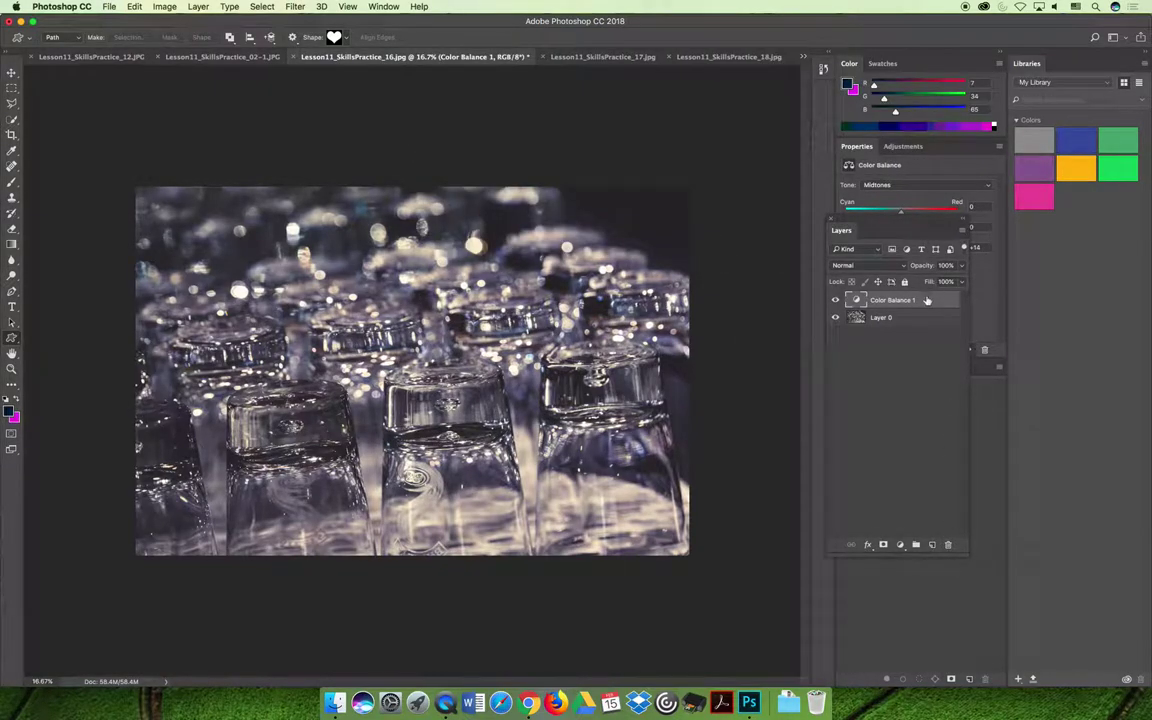
left_click(948, 545)
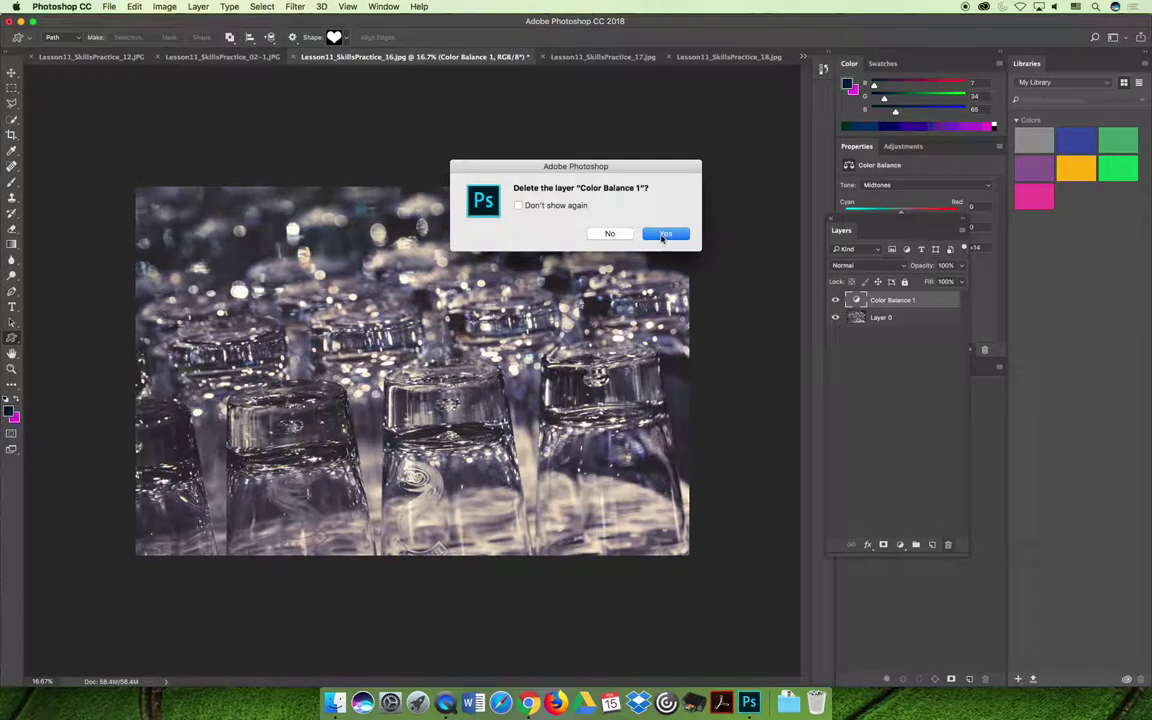
key("Return")
left_click_drag(841, 230, 690, 178)
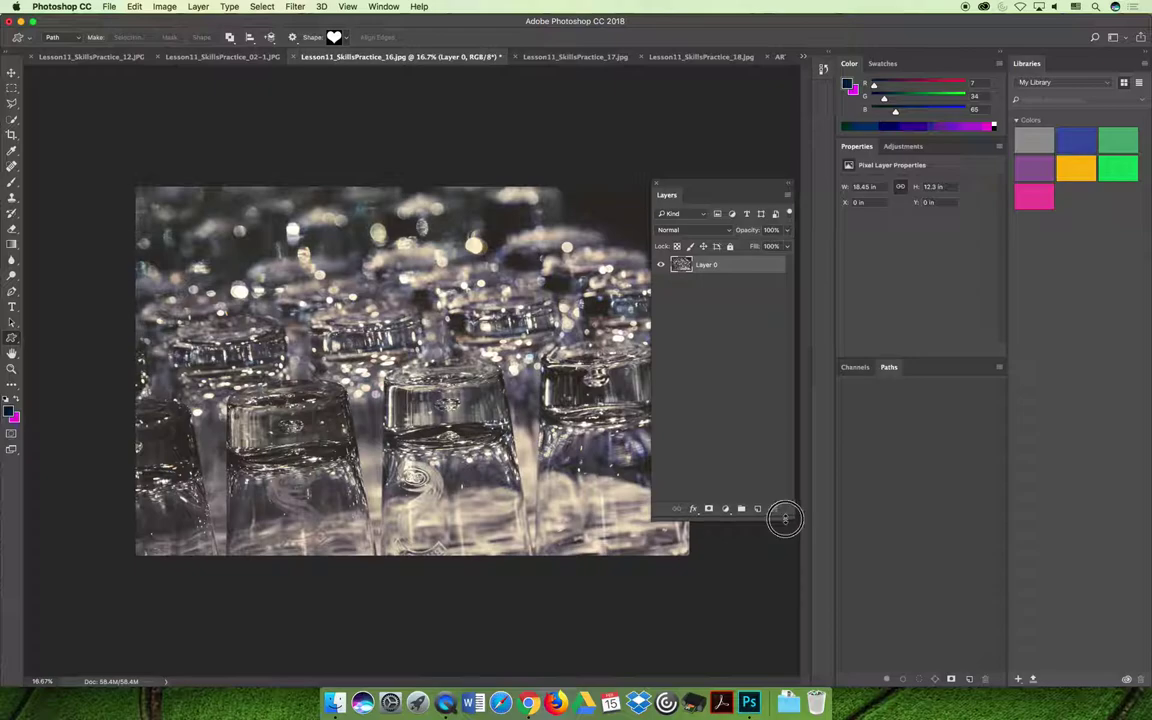
left_click_drag(784, 516, 790, 390)
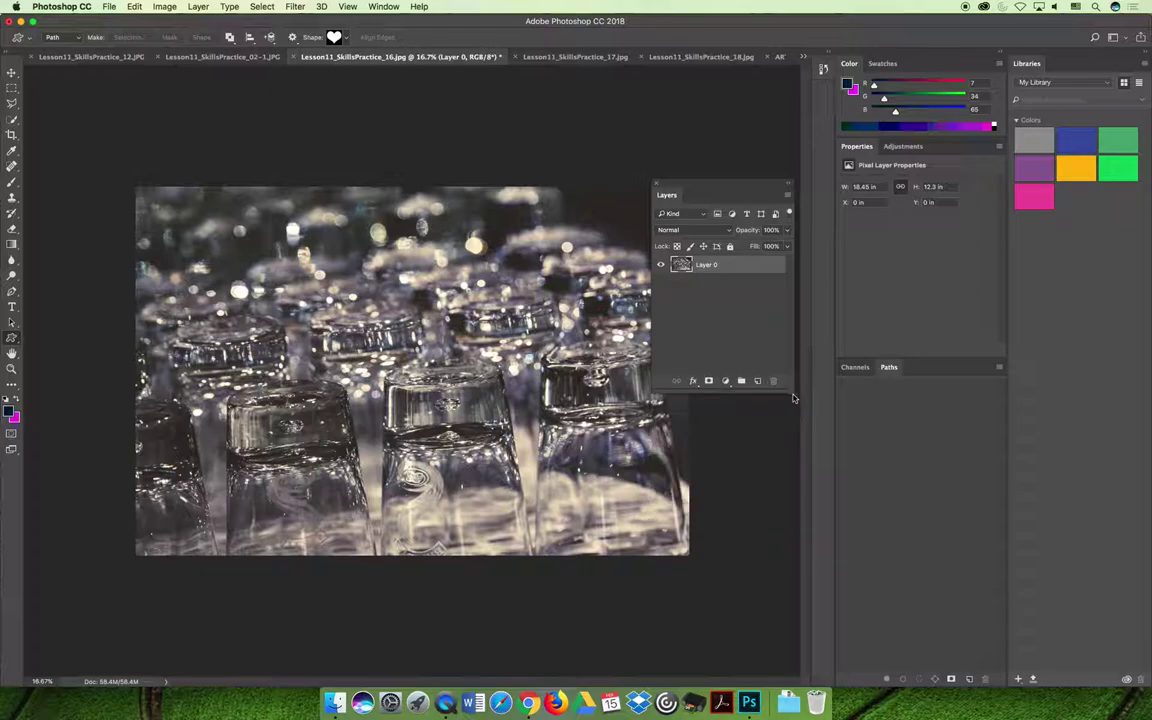
- Apply a purple Gradient Map directly to Layer 0 via Image > Adjustments
left_click(134, 6)
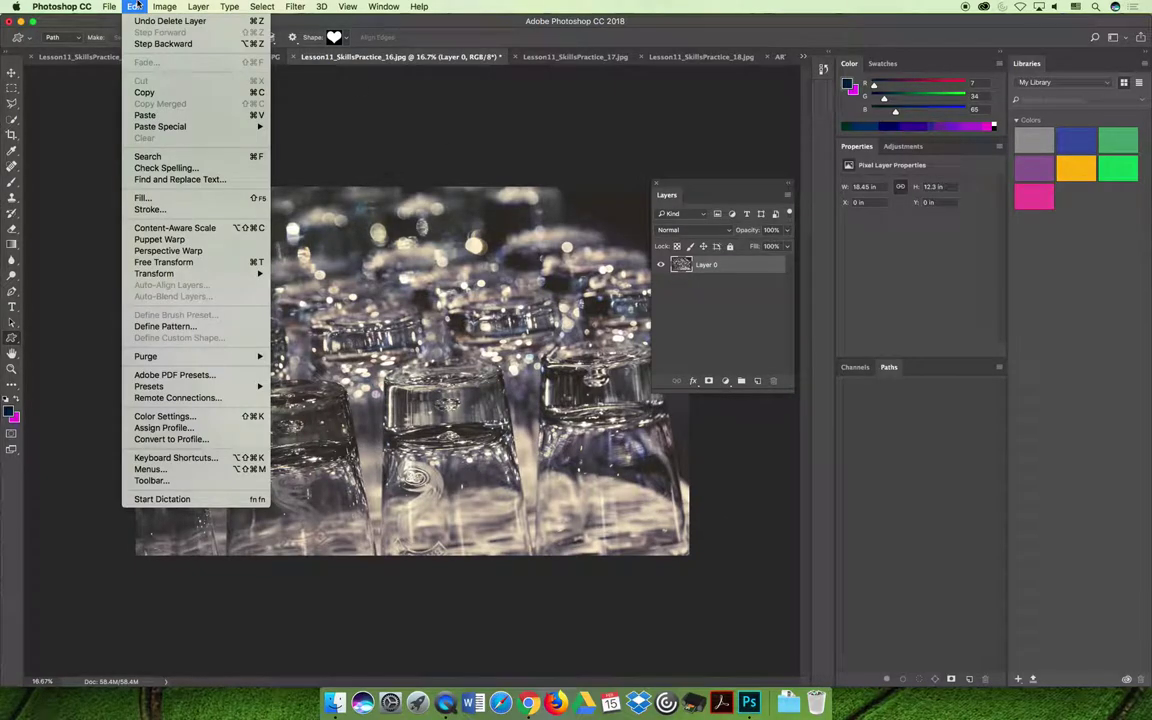
mouse_move(157, 6)
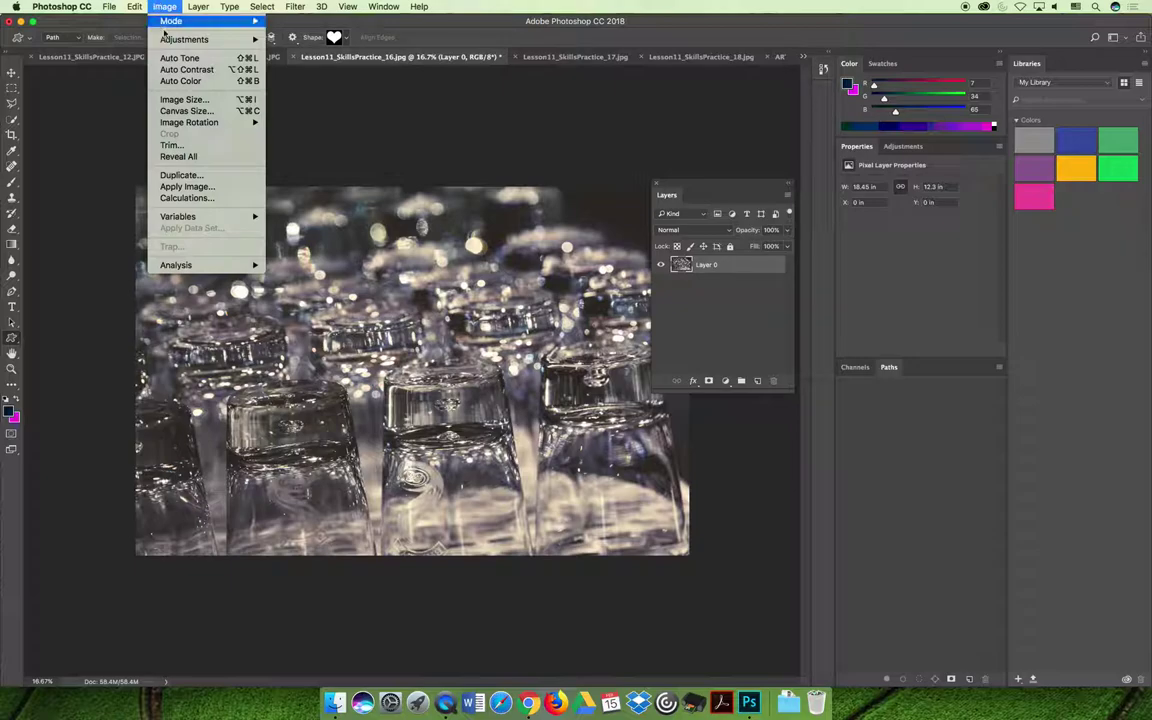
mouse_move(153, 40)
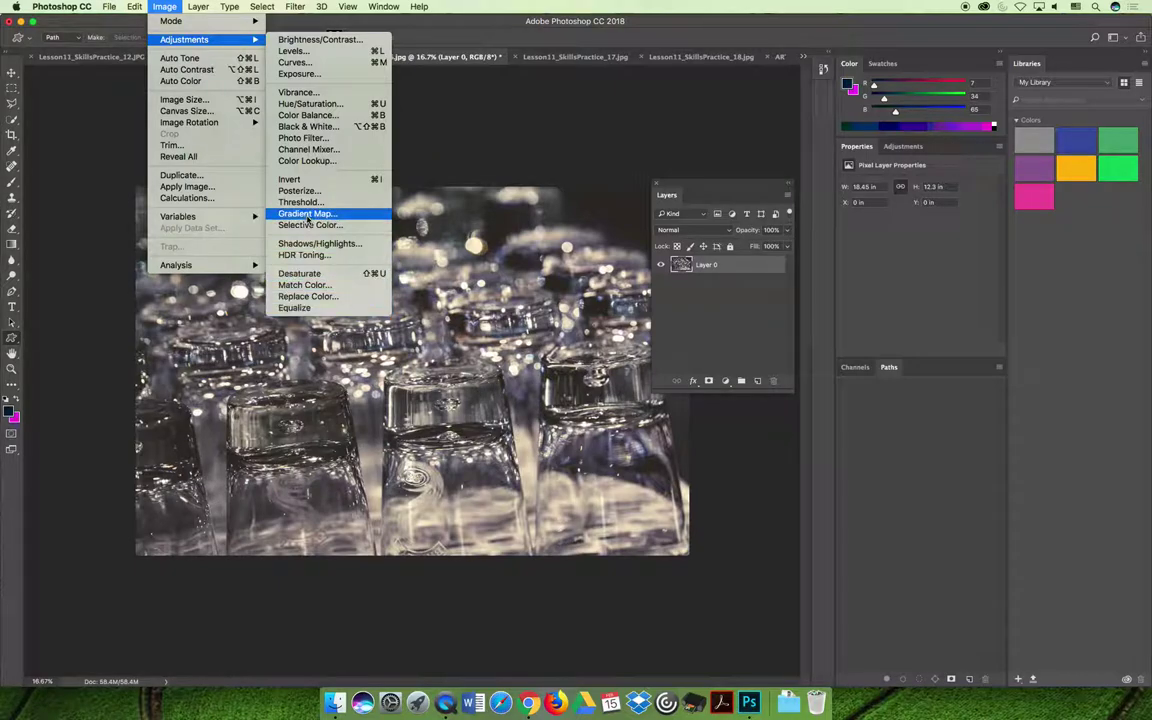
left_click(309, 216)
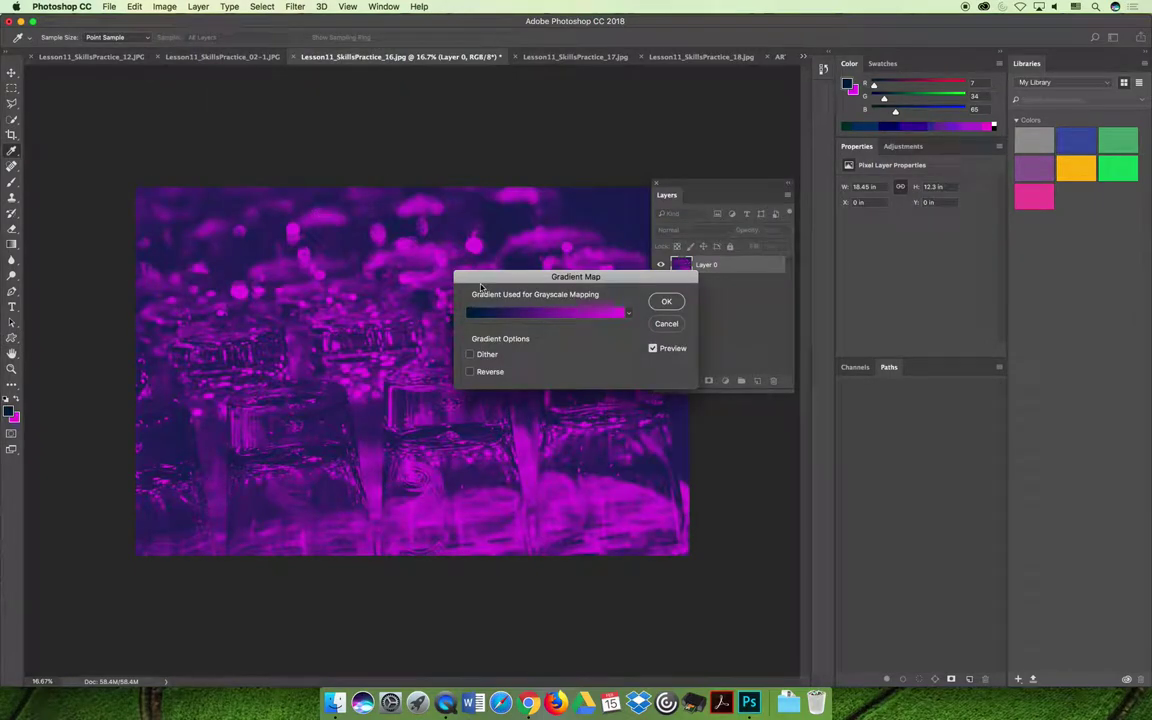
left_click_drag(523, 283, 616, 437)
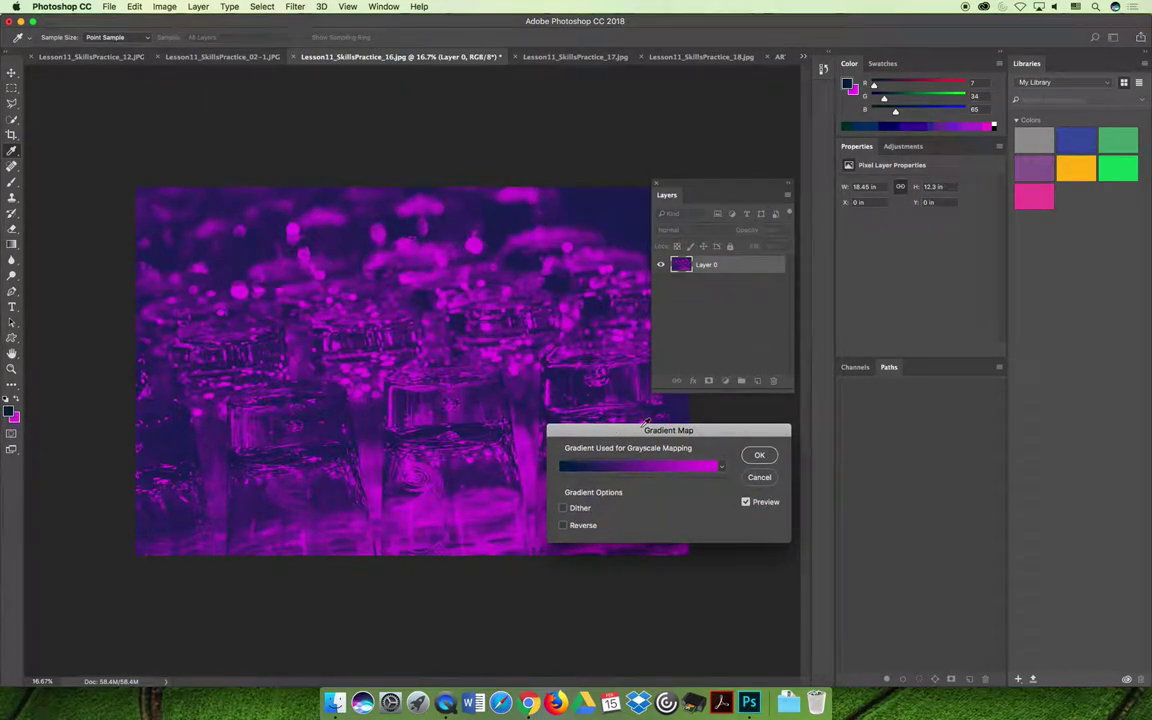
left_click(759, 455)
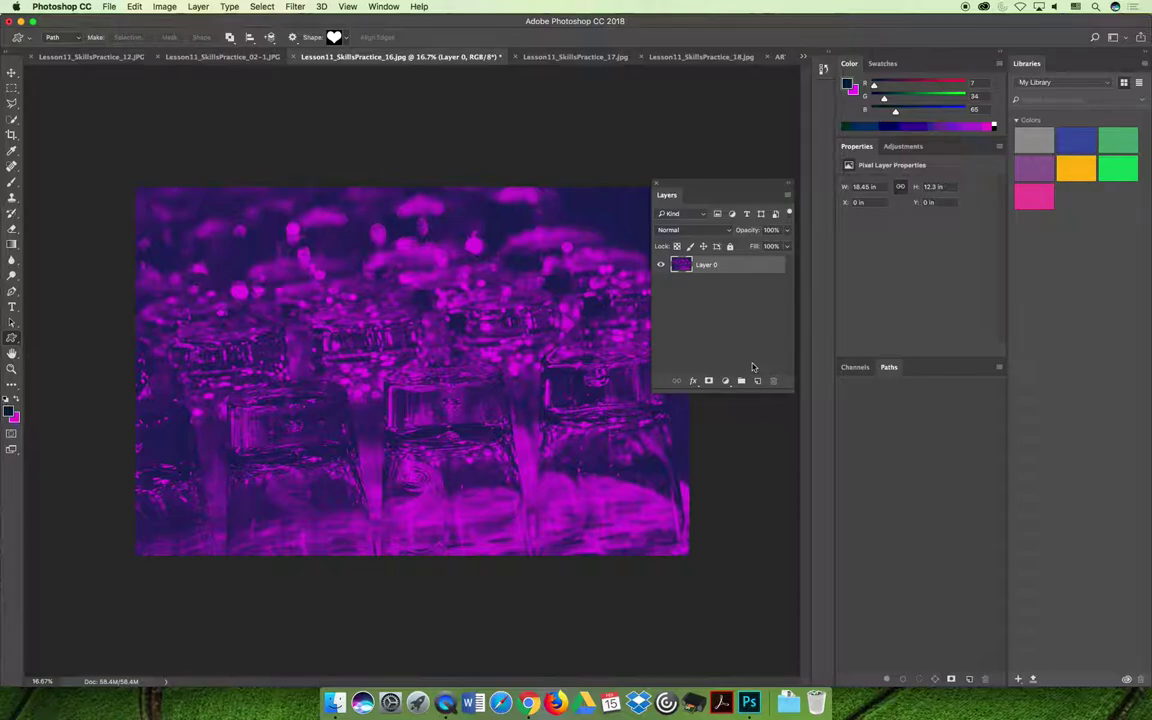
- Undo the purple gradient map and convert Layer 0 to a Smart Object
key("super+z")
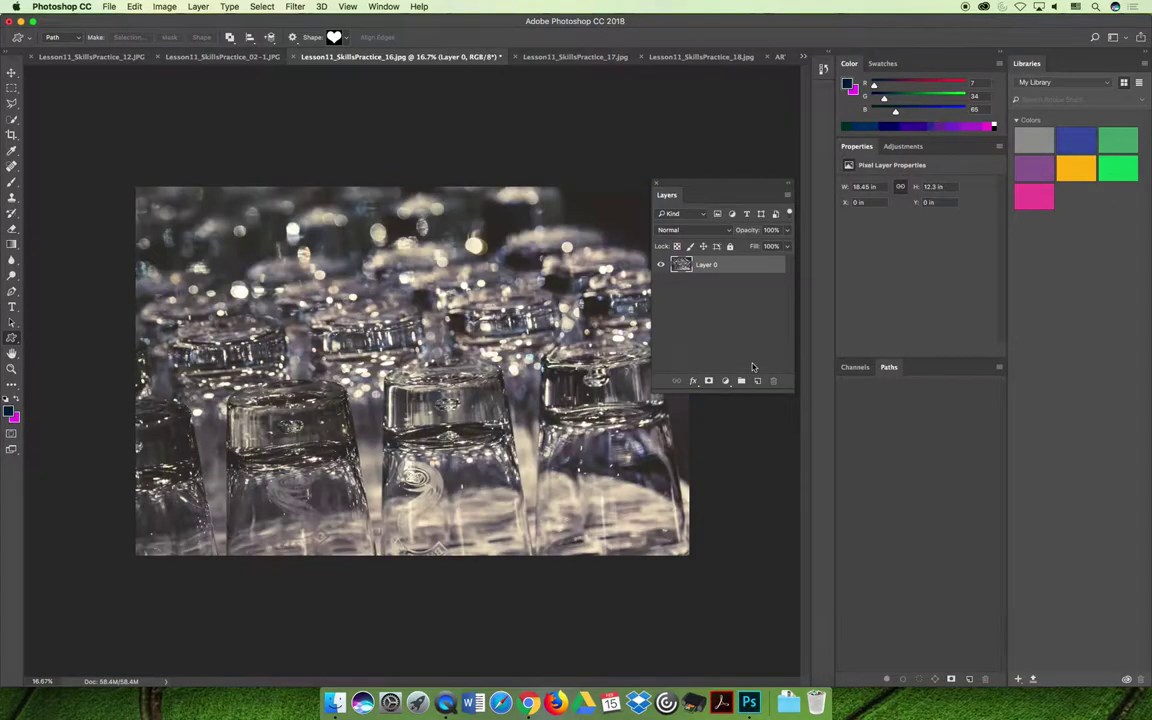
right_click(707, 265)
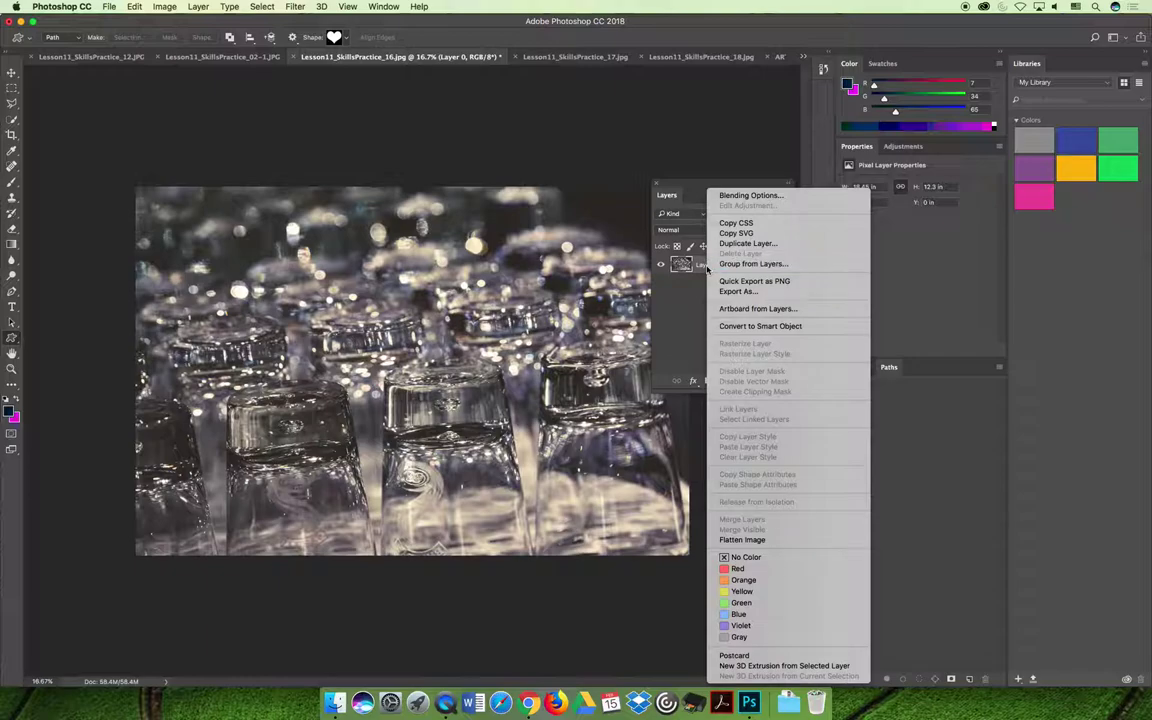
left_click(778, 326)
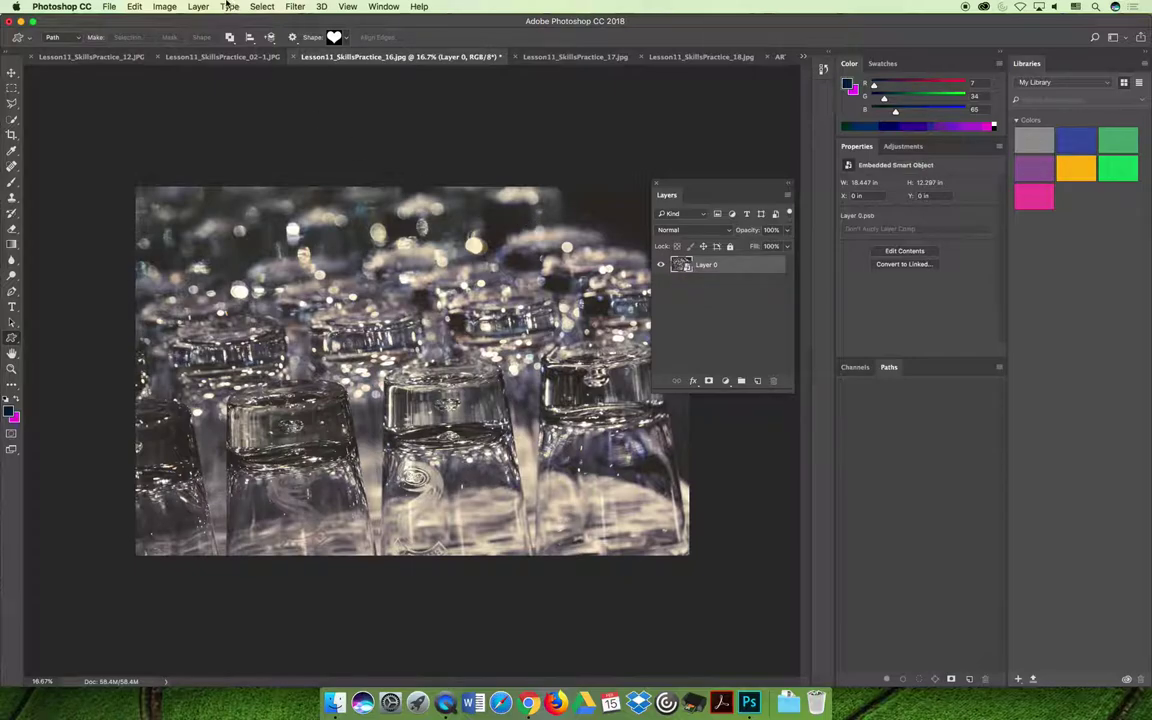
- Apply the purple Gradient Map to the Layer 0 Smart Object as a smart filter
left_click(162, 7)
mouse_move(183, 40)
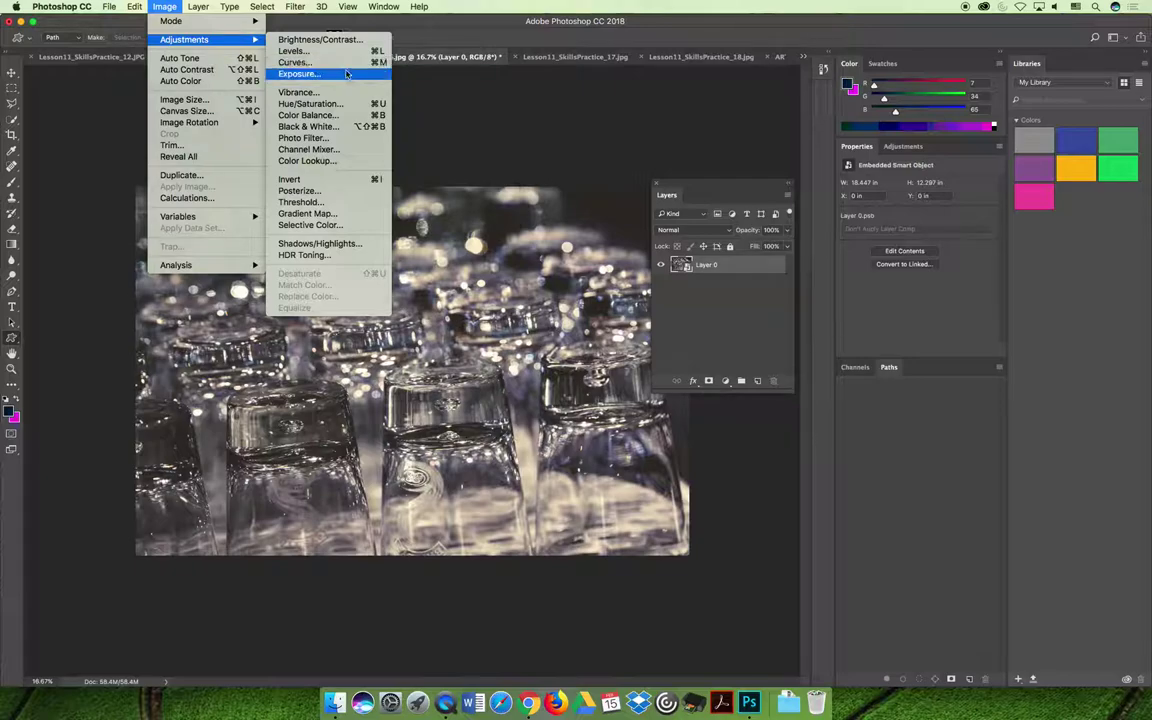
left_click(338, 214)
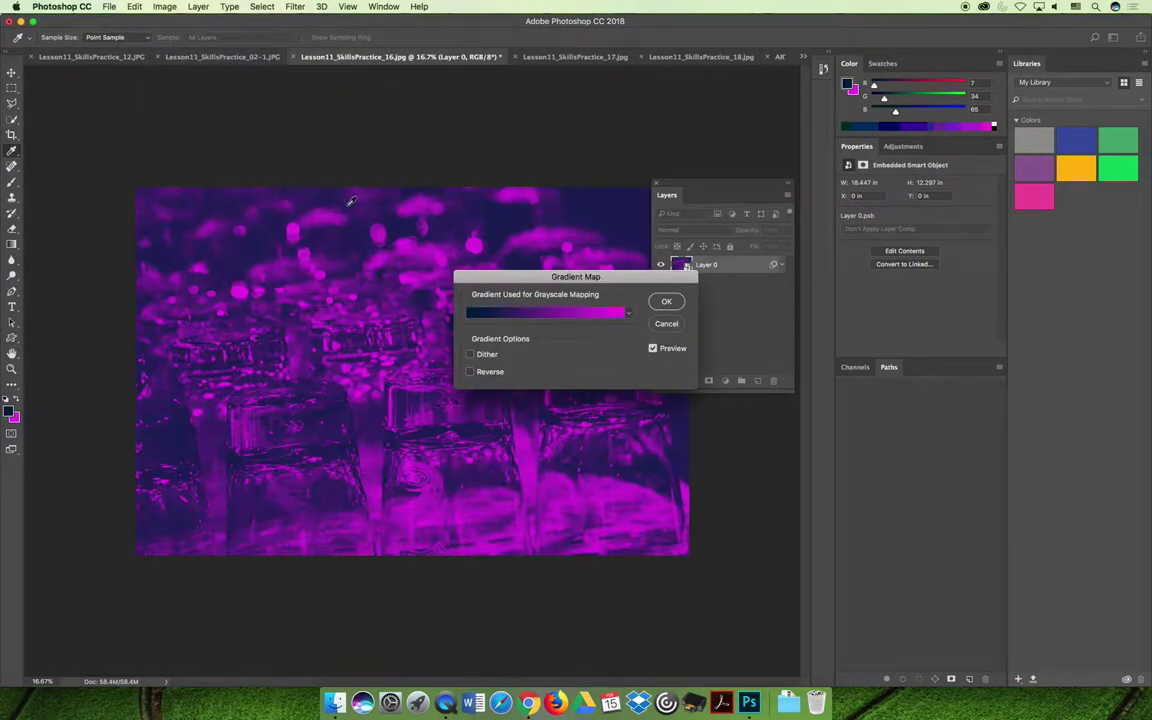
left_click(667, 302)
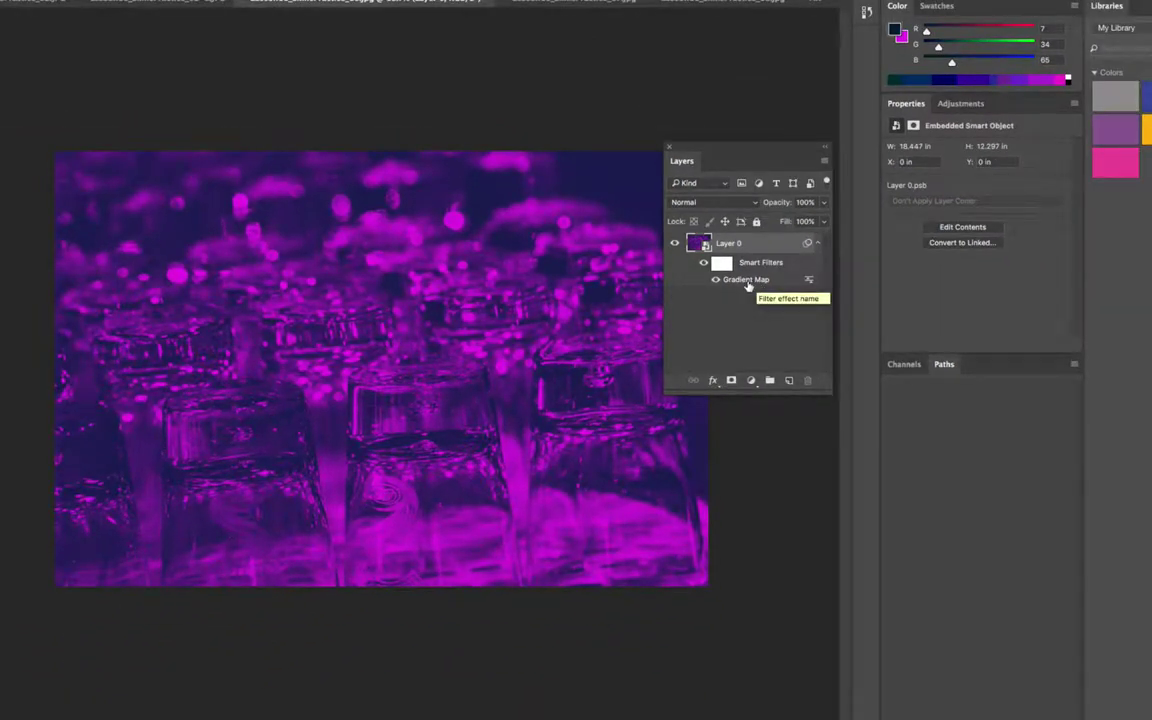
- Reopen the Gradient Map smart filter and change it to the blue-red-yellow preset
double_click(733, 280)
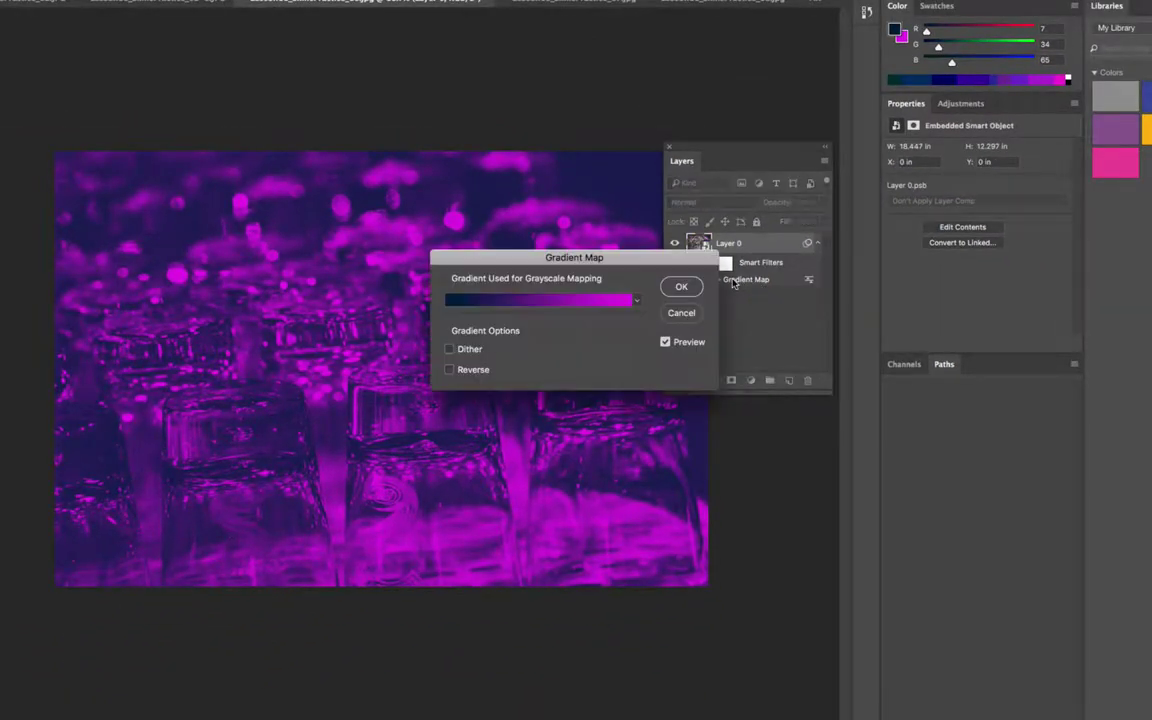
left_click_drag(627, 256, 546, 111)
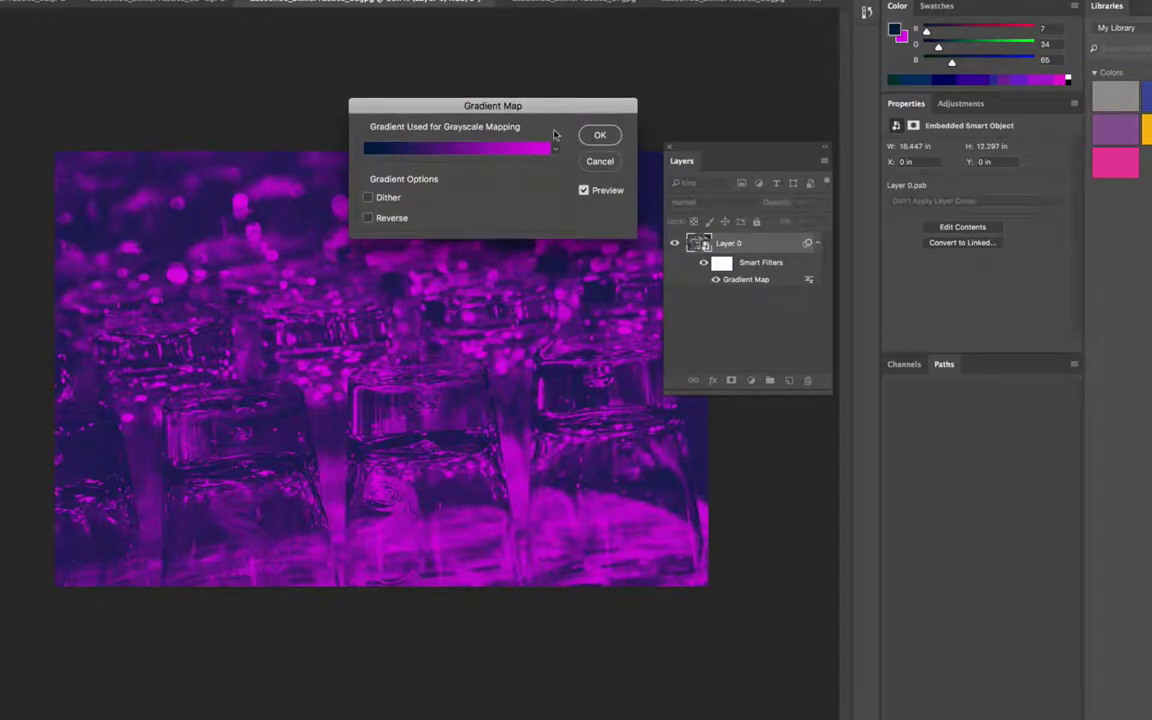
left_click(555, 148)
left_click(478, 198)
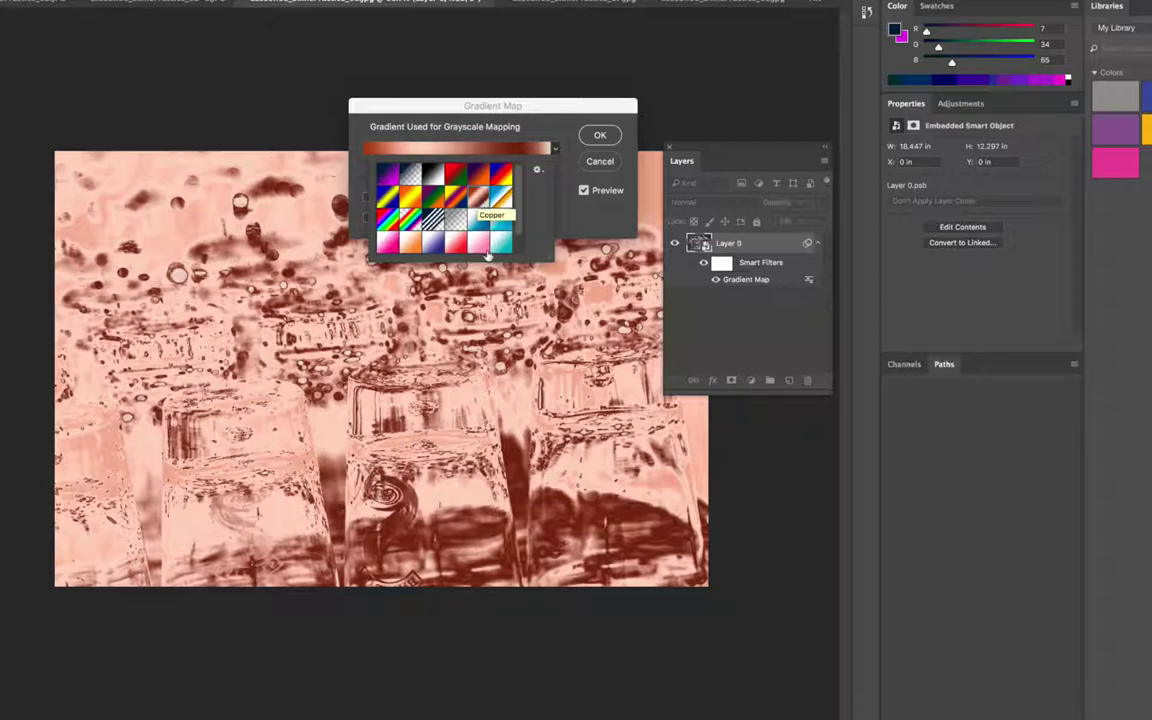
left_click(479, 175)
left_click(502, 198)
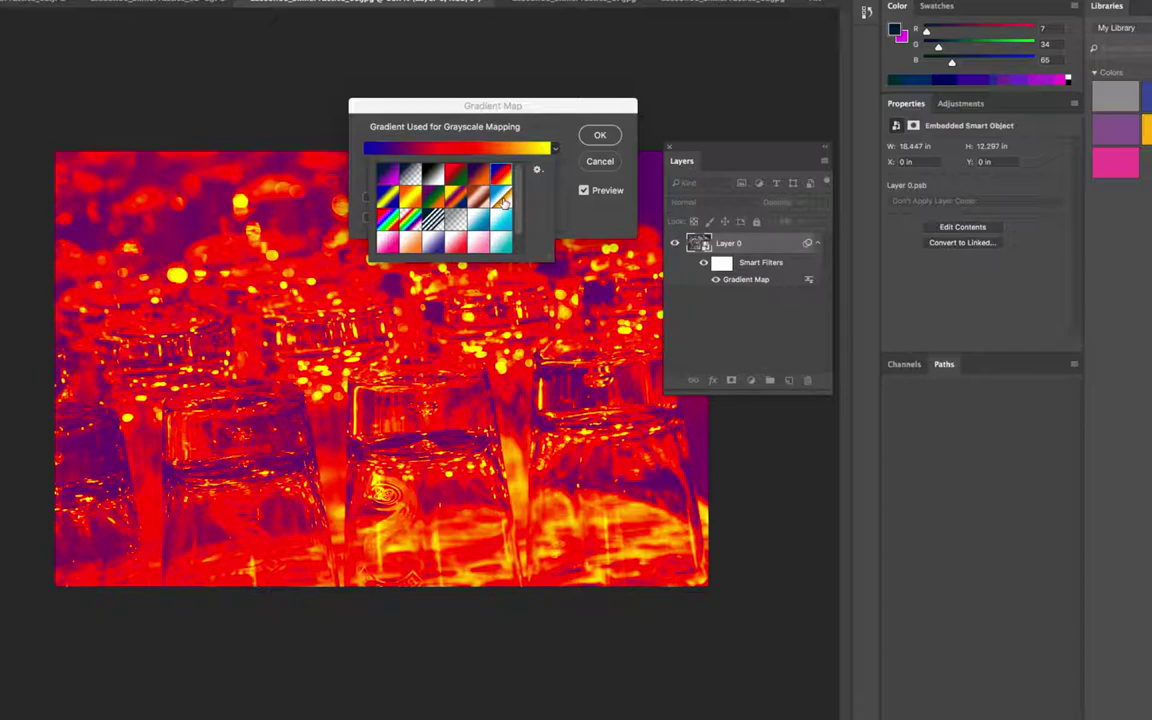
left_click(455, 177)
left_click(452, 200)
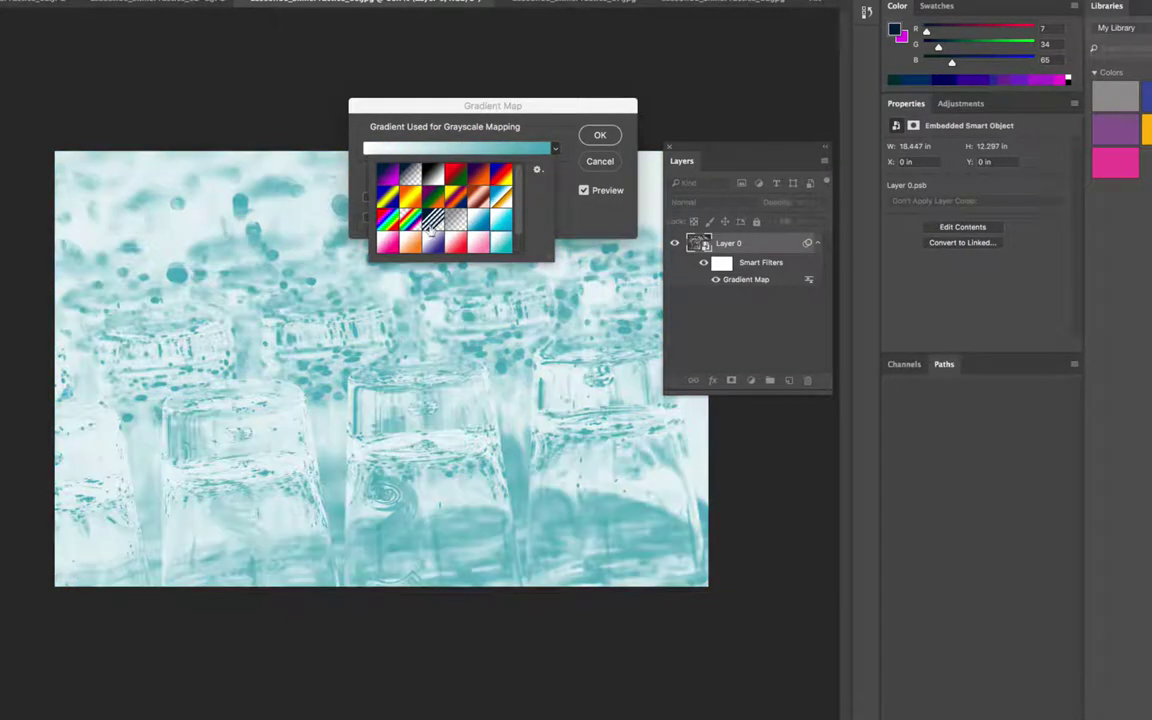
left_click(387, 197)
left_click(390, 218)
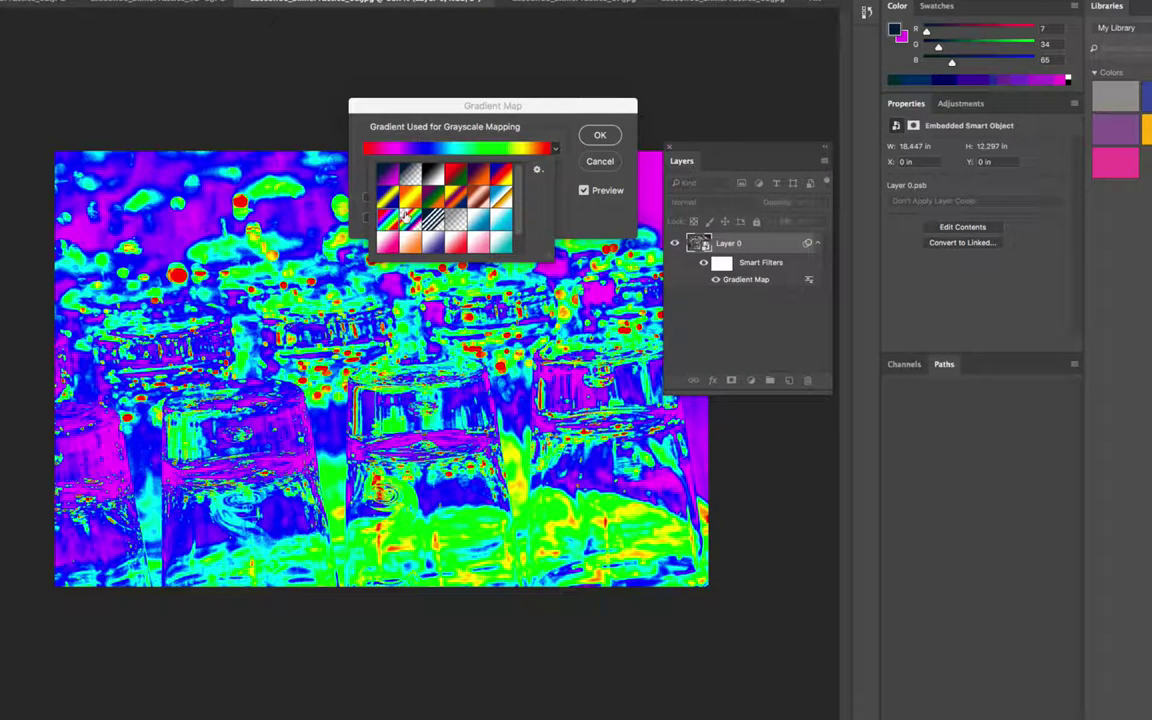
left_click(412, 221)
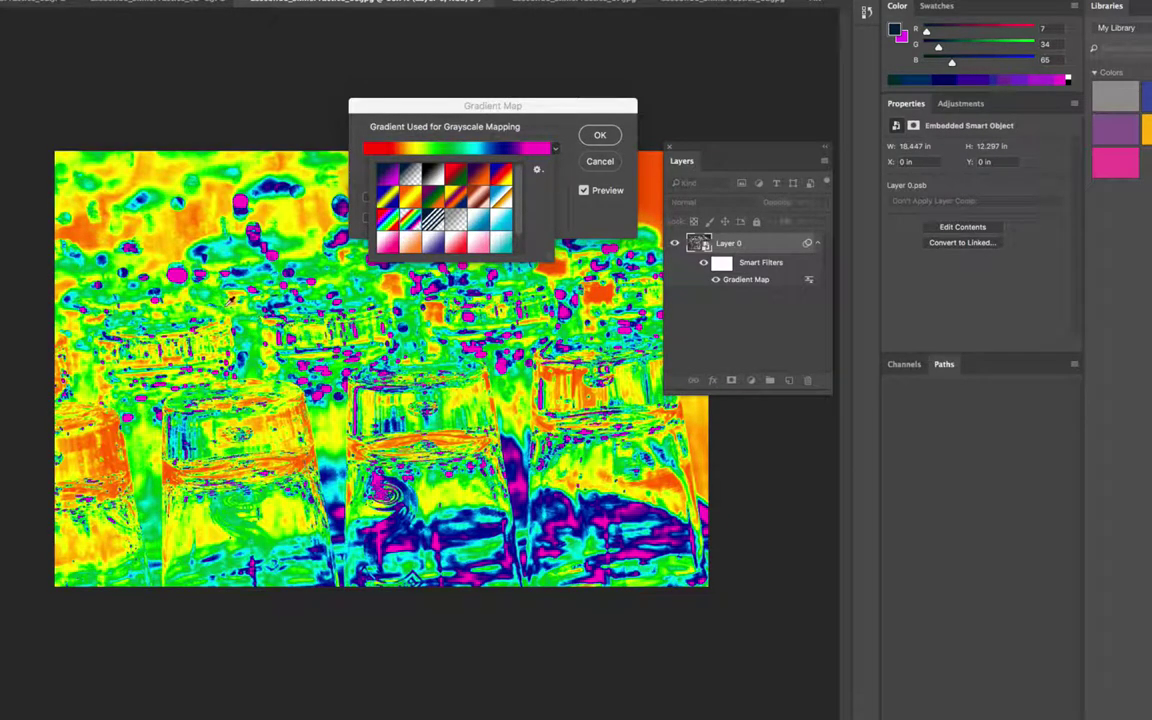
left_click(389, 178)
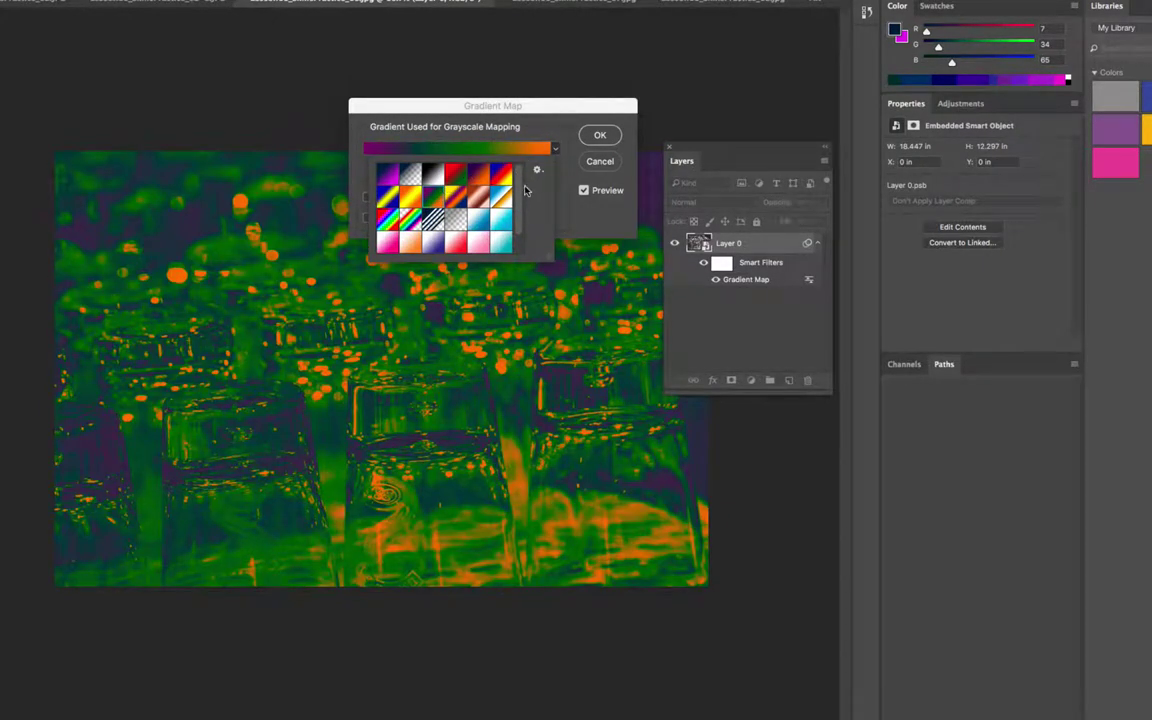
left_click(501, 177)
left_click(599, 134)
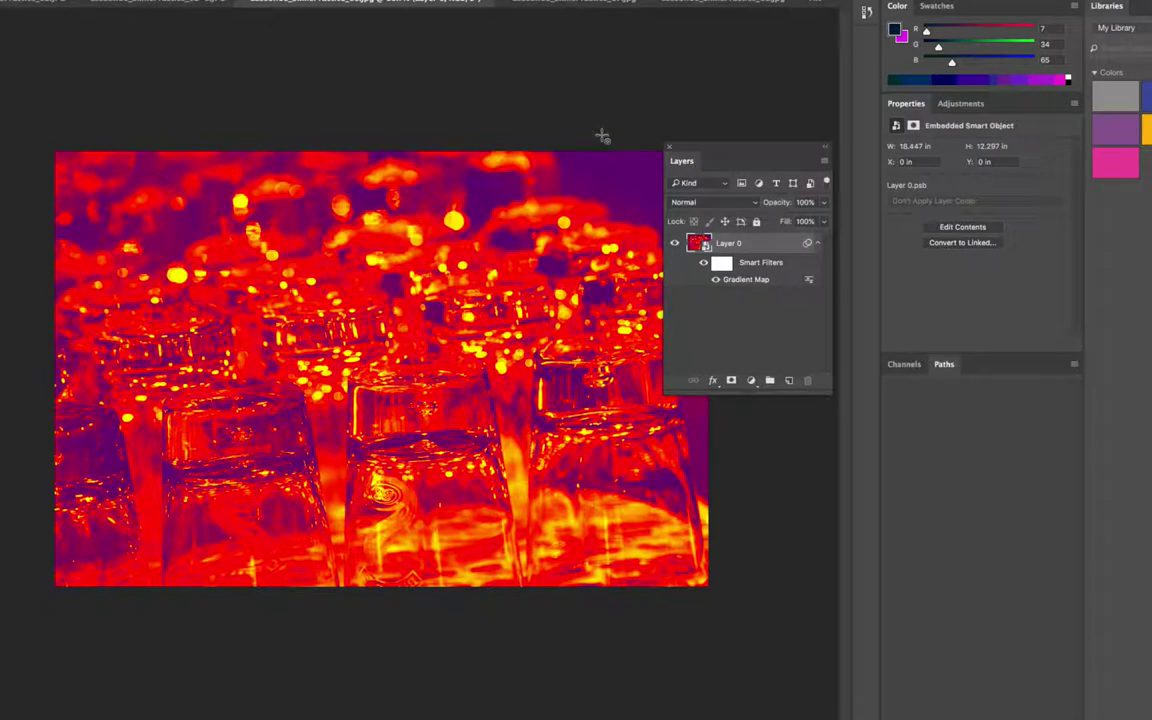
- Try the glass layer's fill at 70%, restore it to 100%, and select the Move tool
left_click(823, 222)
left_click_drag(819, 240, 850, 240)
left_click(787, 319)
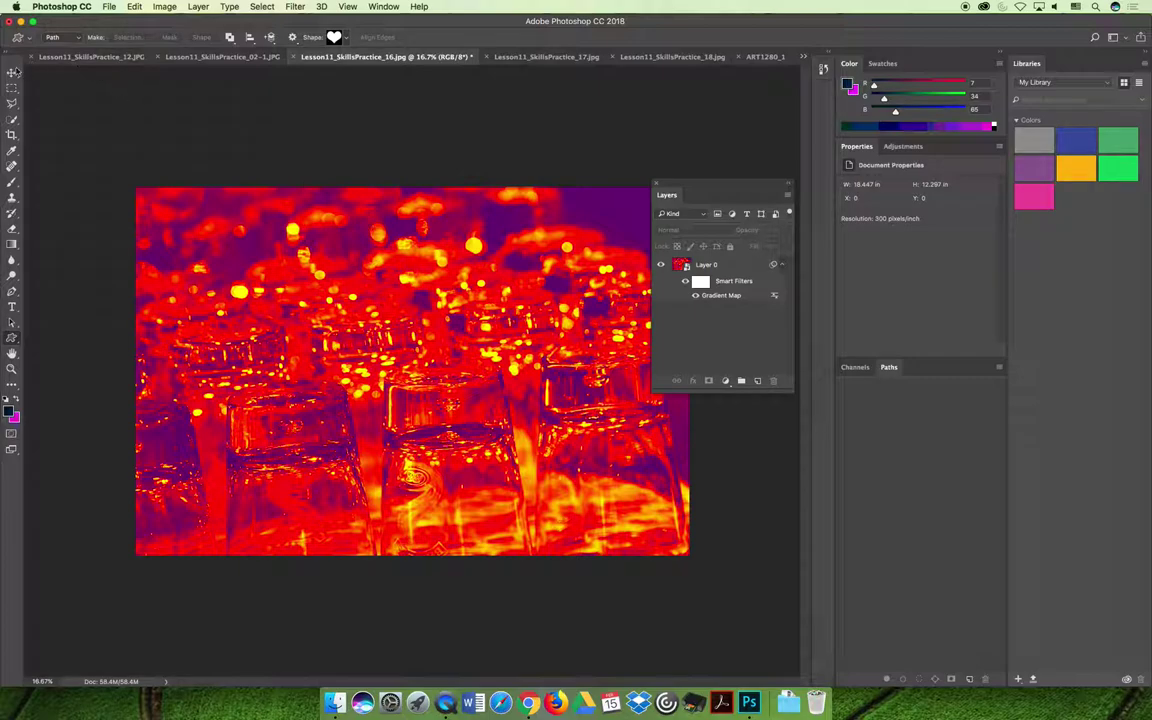
left_click(12, 73)
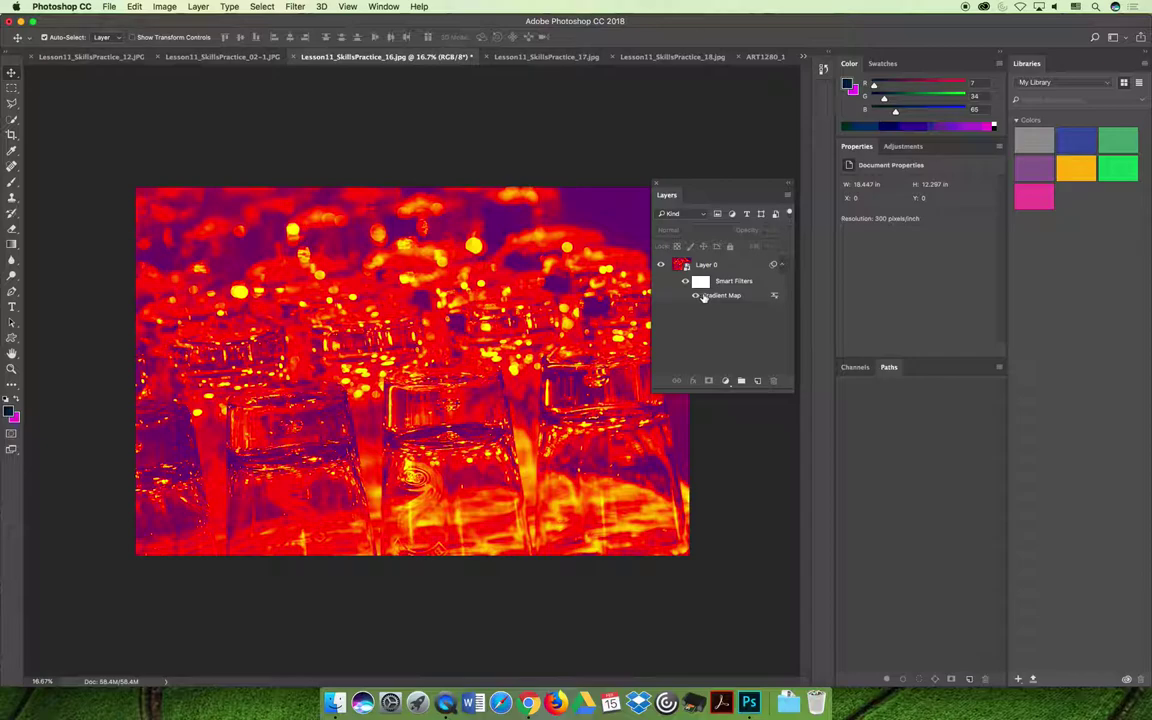
- Switch from the hydrangea photo to the windmill photo document
left_click(95, 57)
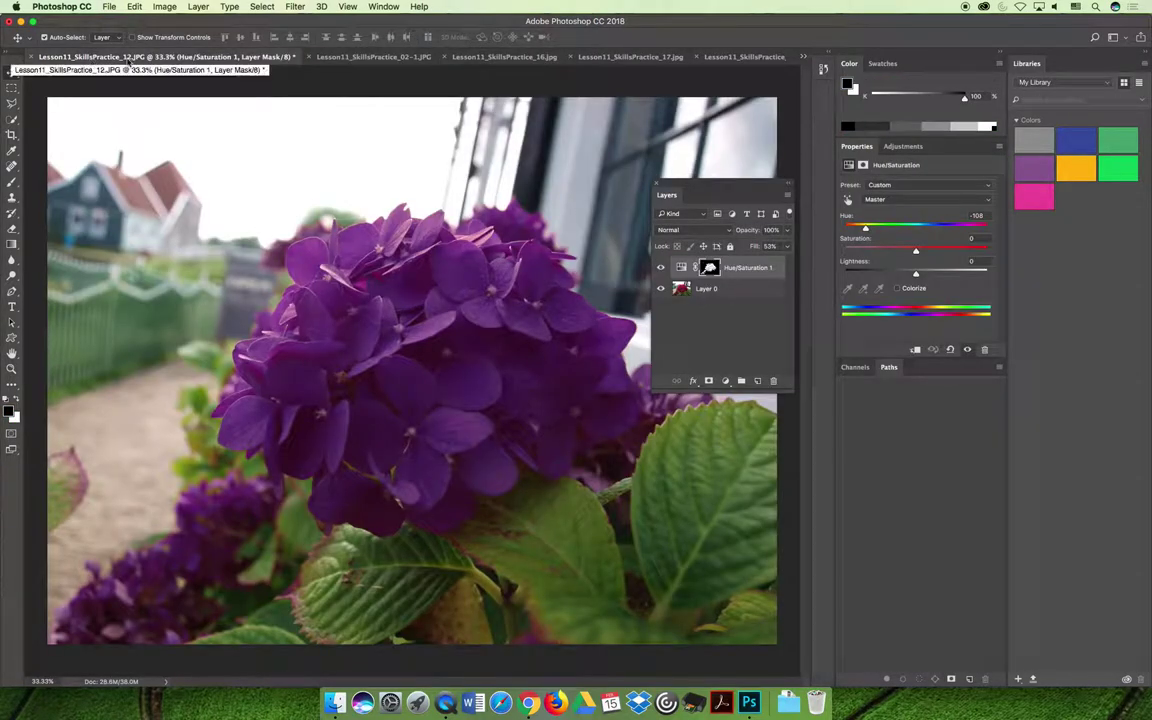
left_click_drag(680, 190, 805, 236)
left_click(802, 56)
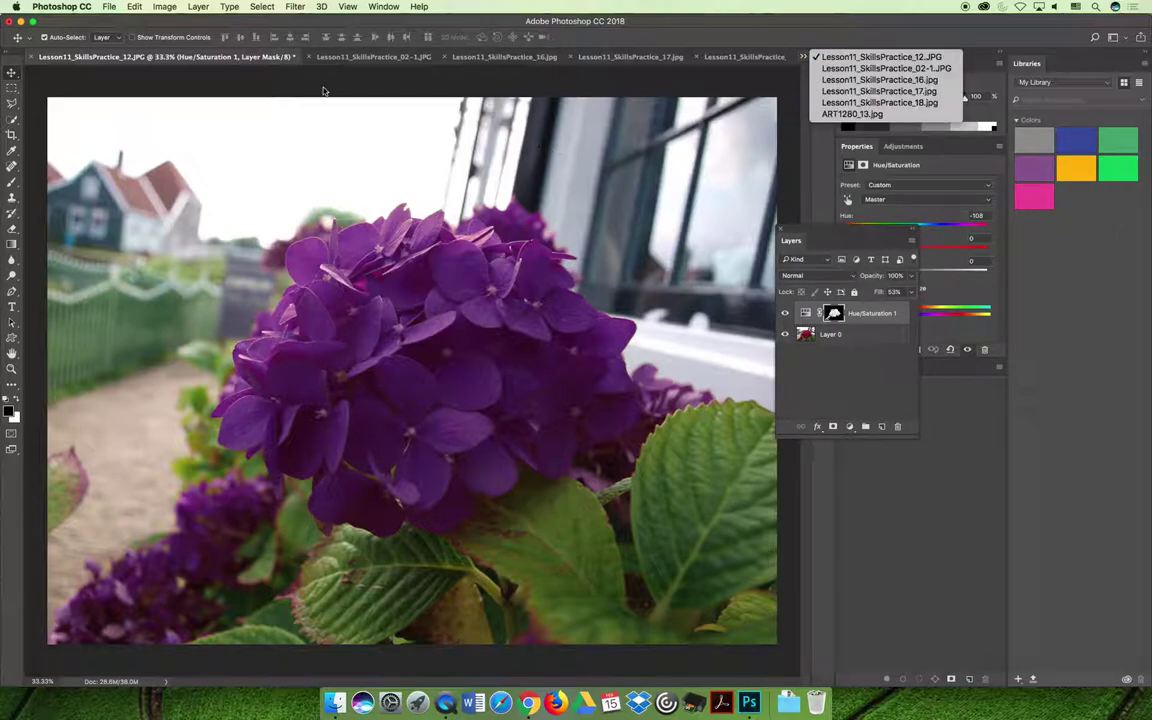
left_click(370, 56)
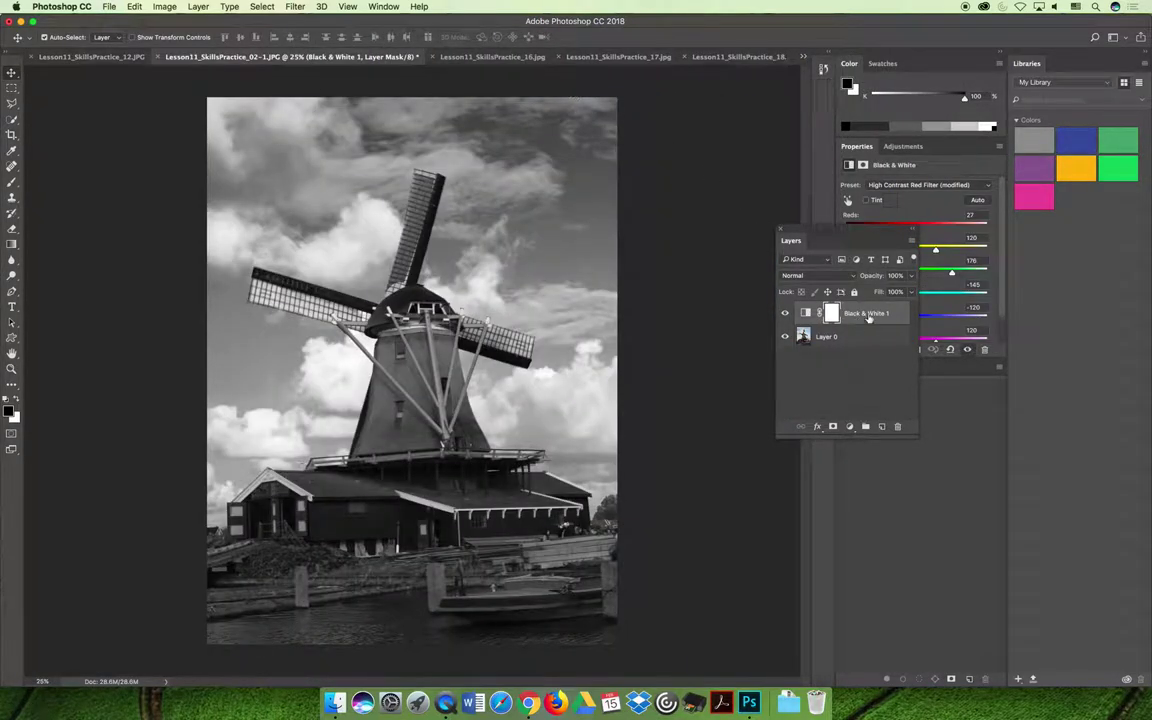
- Delete the Black & White 1 adjustment layer and convert Layer 0 to a Smart Object
left_click(872, 316)
left_click(897, 426)
left_click(666, 232)
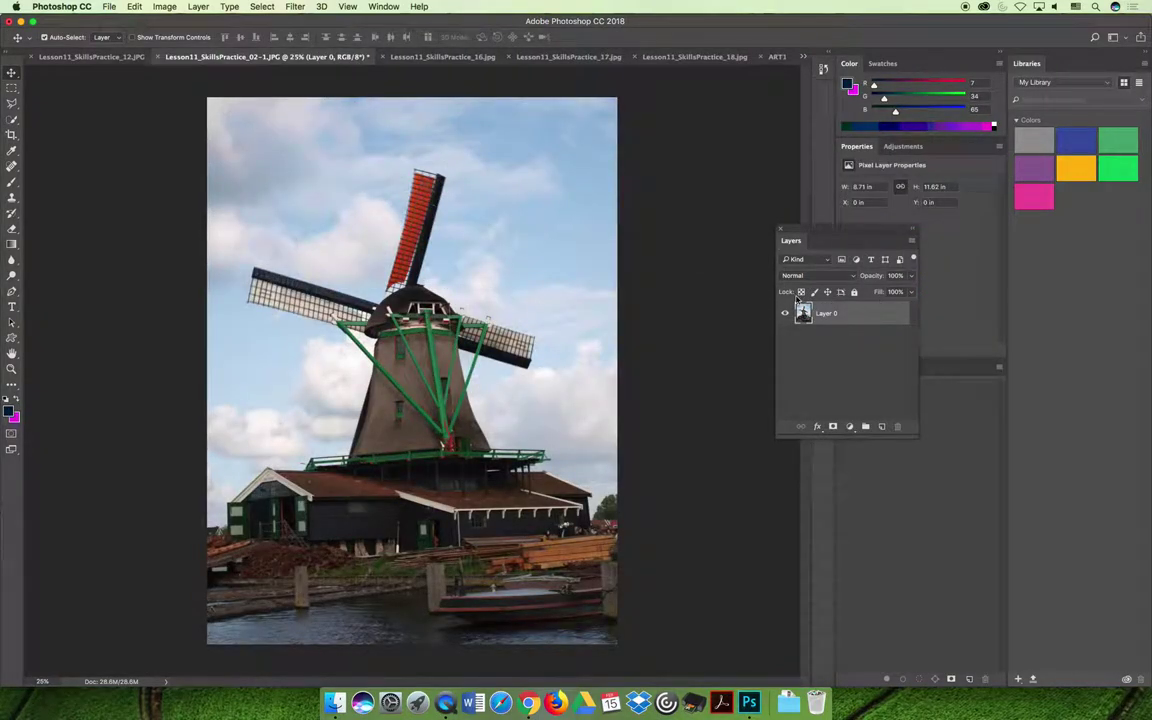
right_click(826, 315)
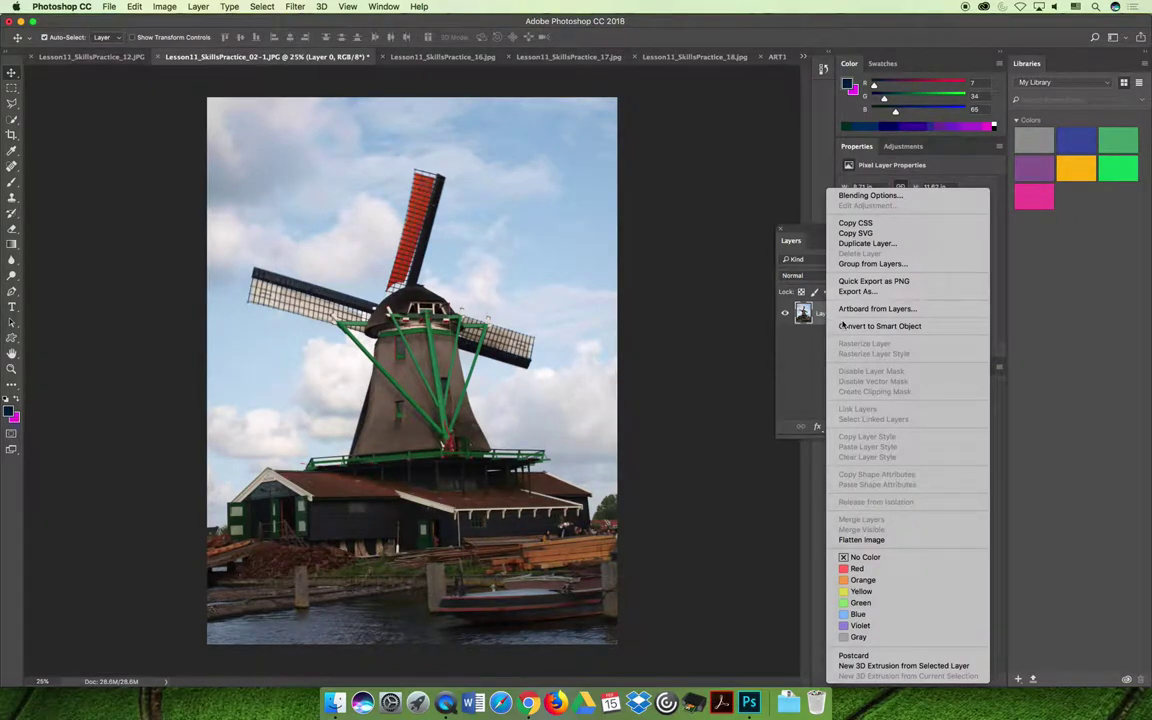
left_click(845, 326)
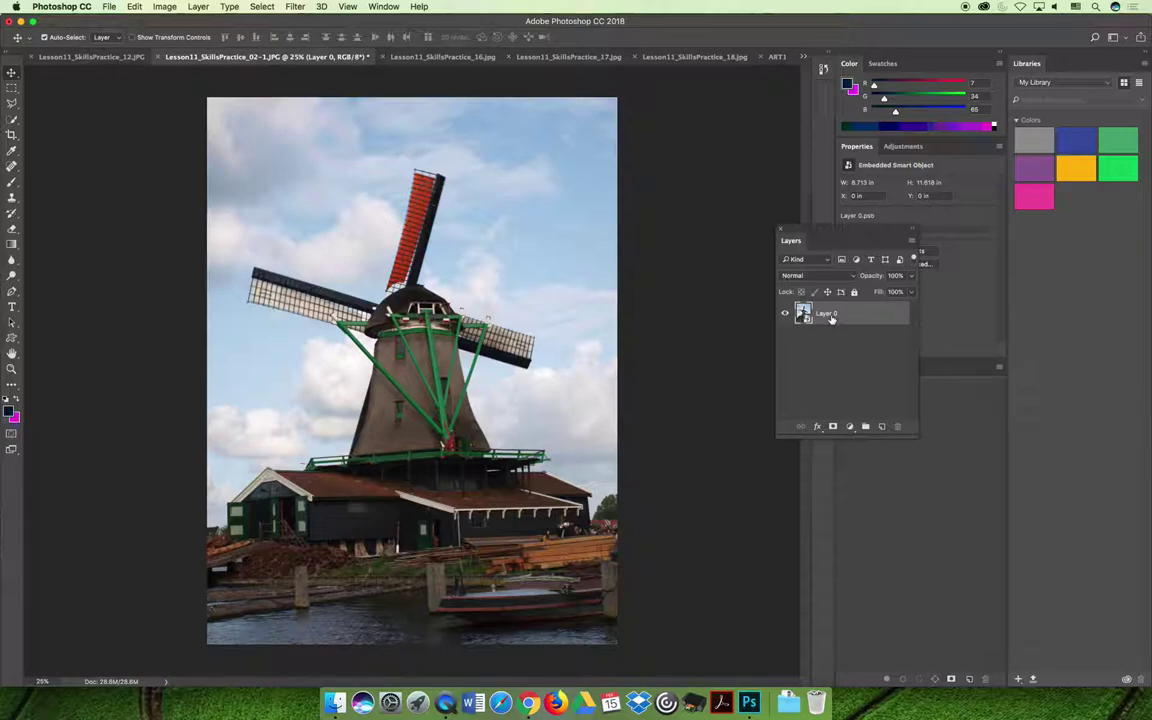
- Open the Gradient Map dialog for the windmill Smart Object and move it aside
left_click(160, 6)
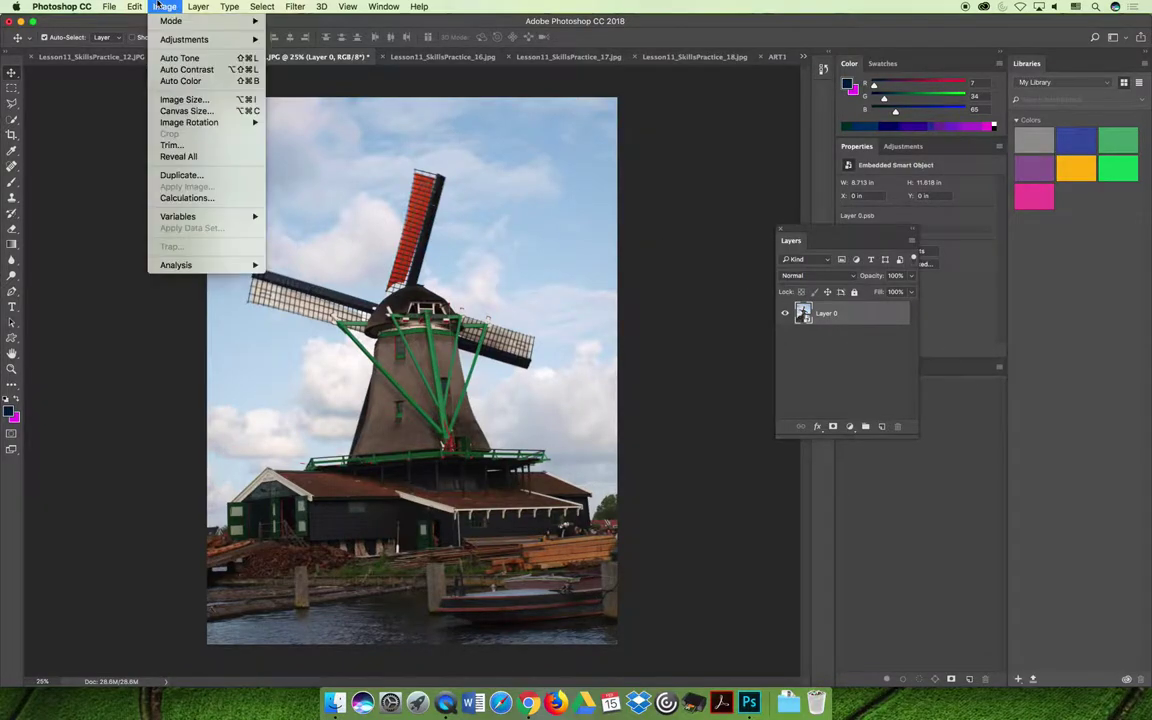
mouse_move(181, 39)
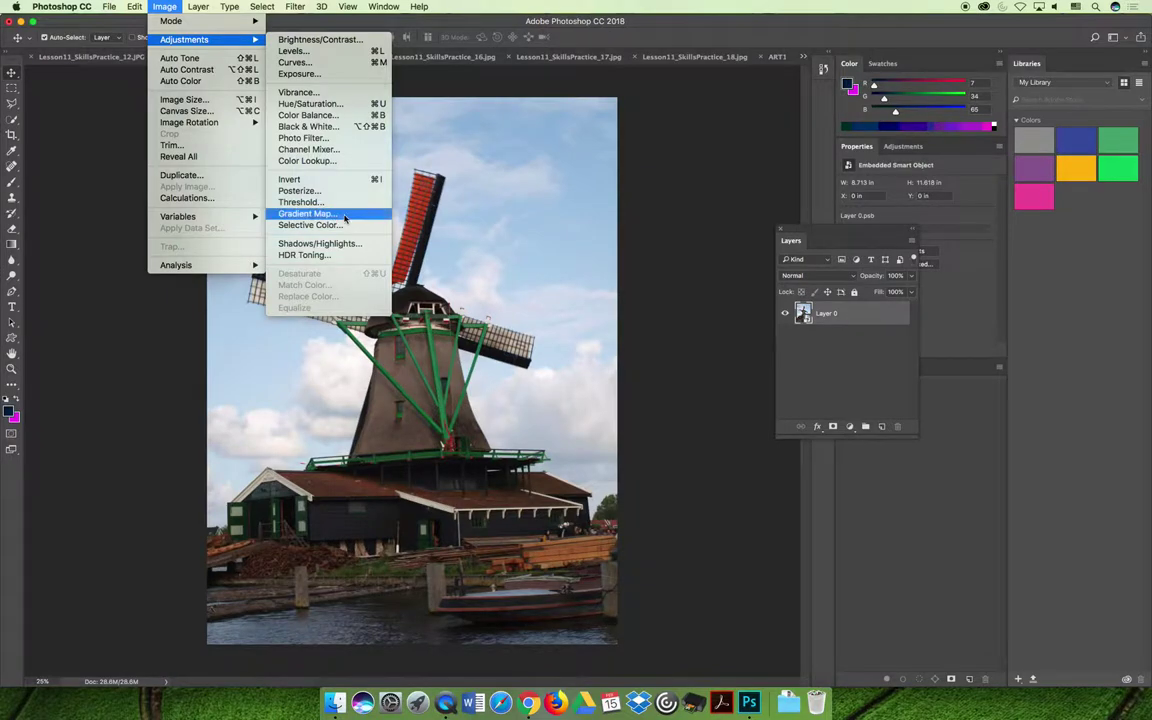
left_click(310, 190)
left_click_drag(559, 151, 689, 126)
- Browse the gradient presets and pick the purple-to-orange preset
left_click(688, 160)
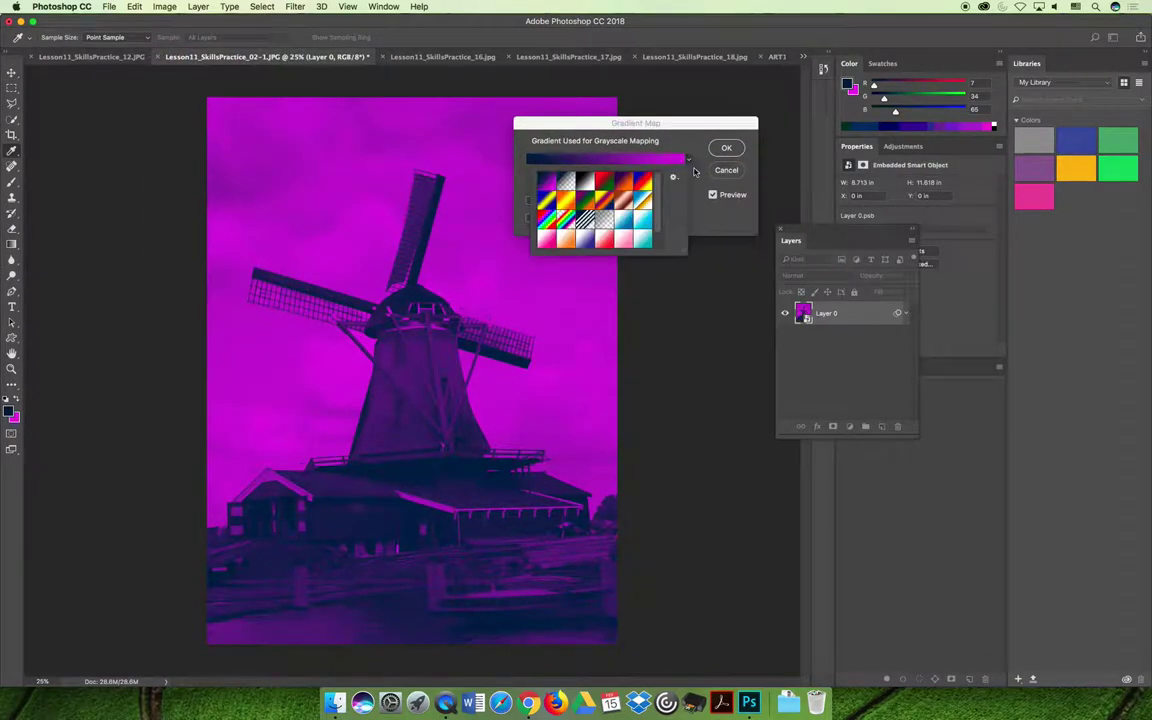
left_click(643, 221)
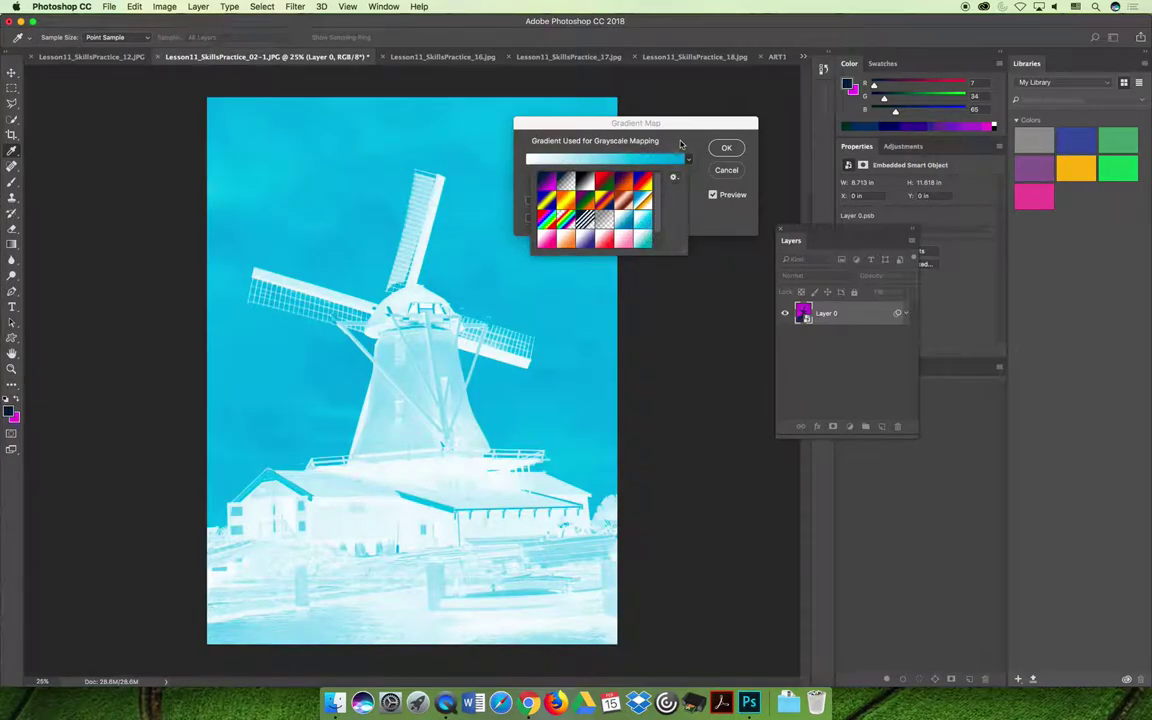
left_click(680, 144)
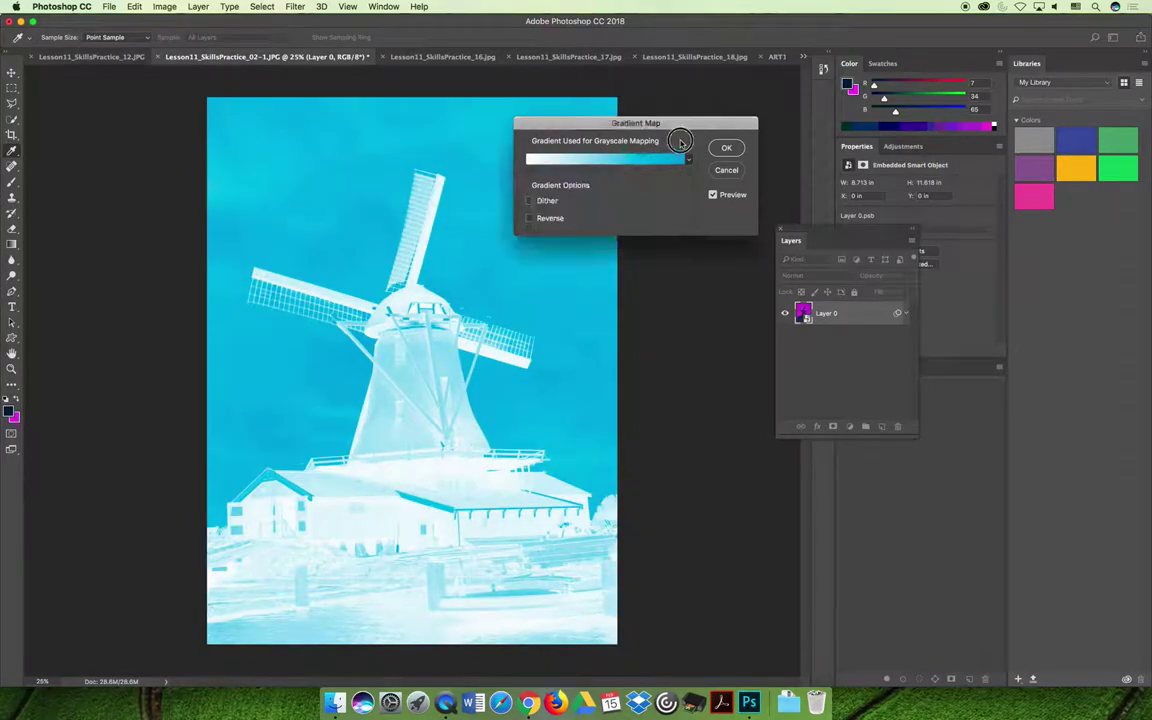
left_click(688, 159)
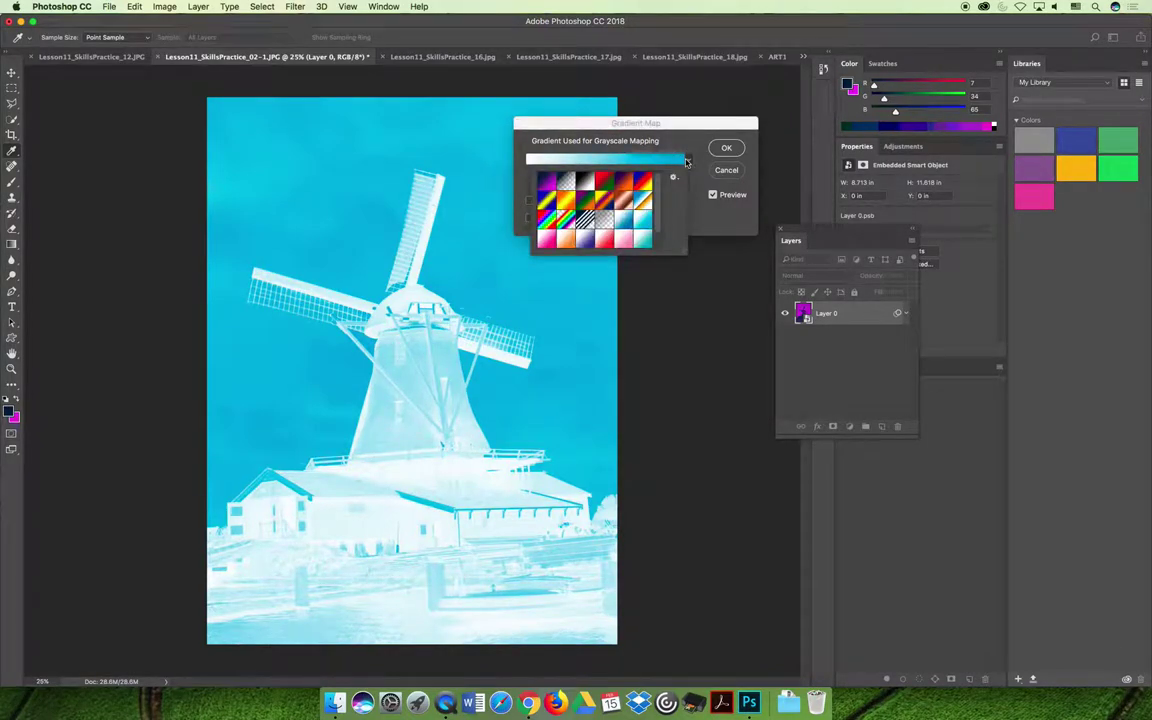
scroll(653, 239, "down", 3)
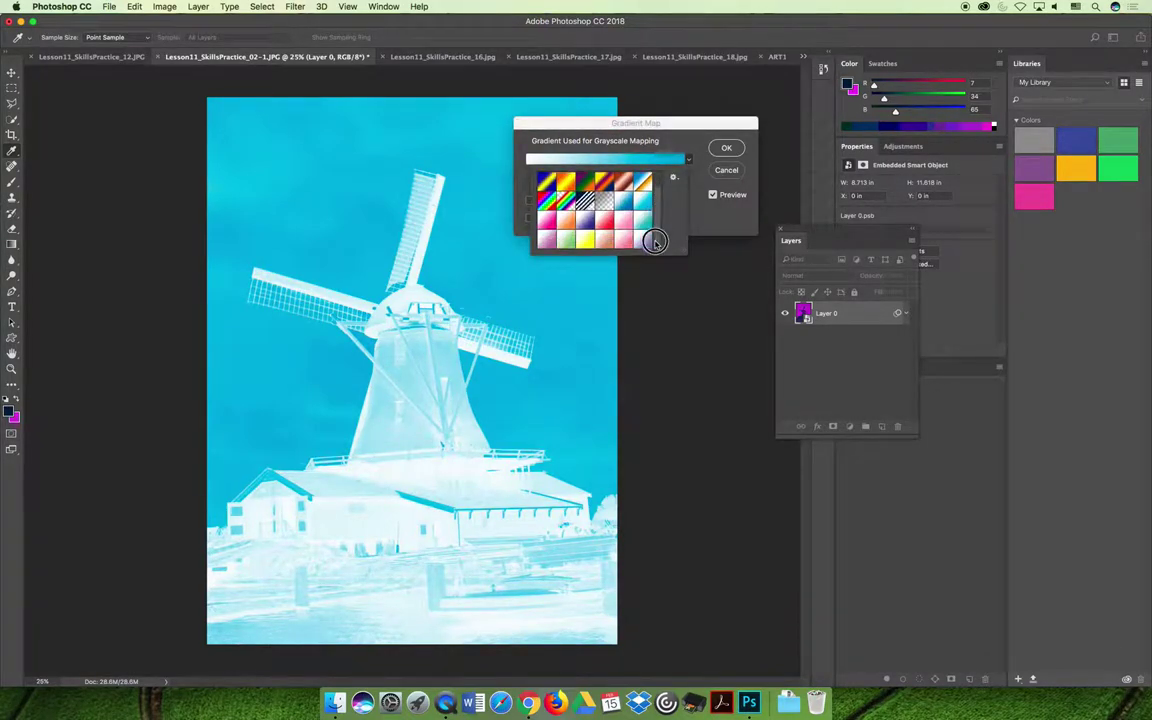
left_click(627, 237)
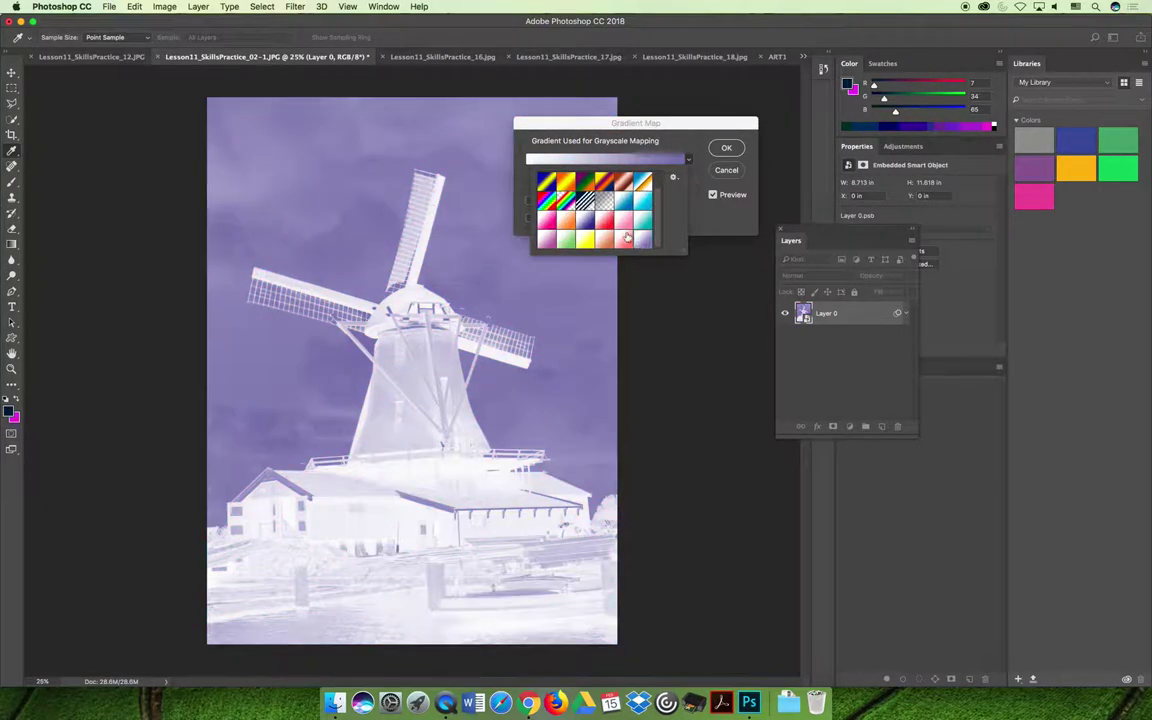
left_click(567, 182)
left_click(585, 182)
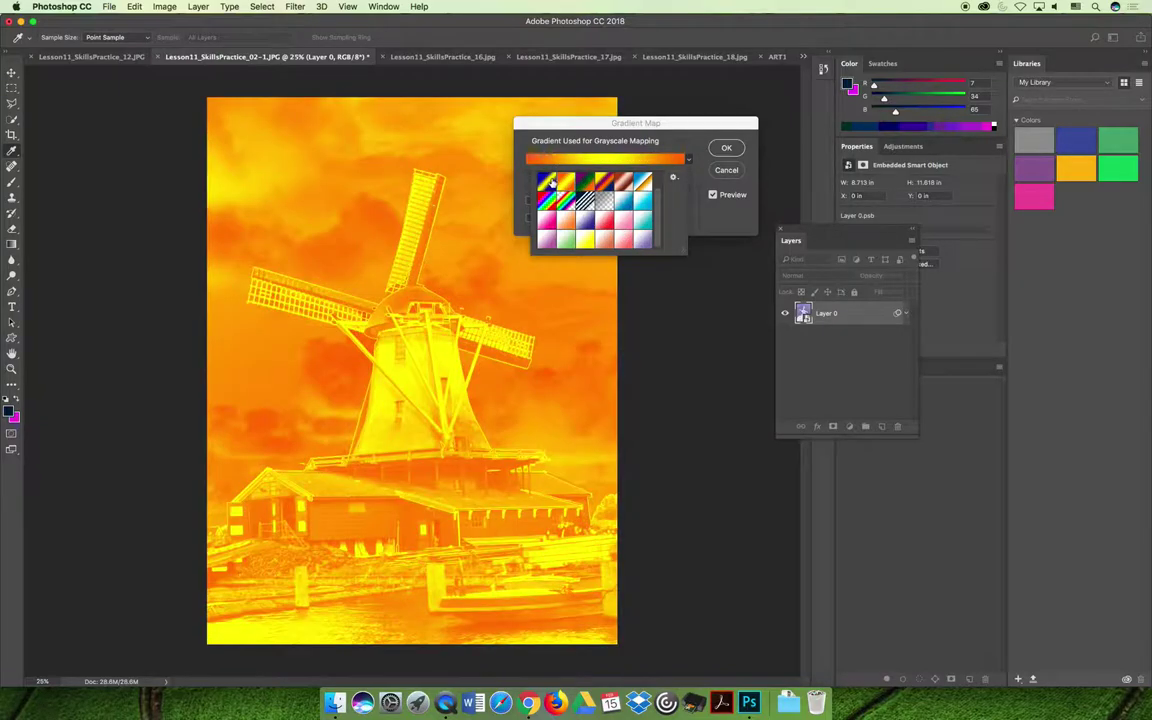
left_click(604, 183)
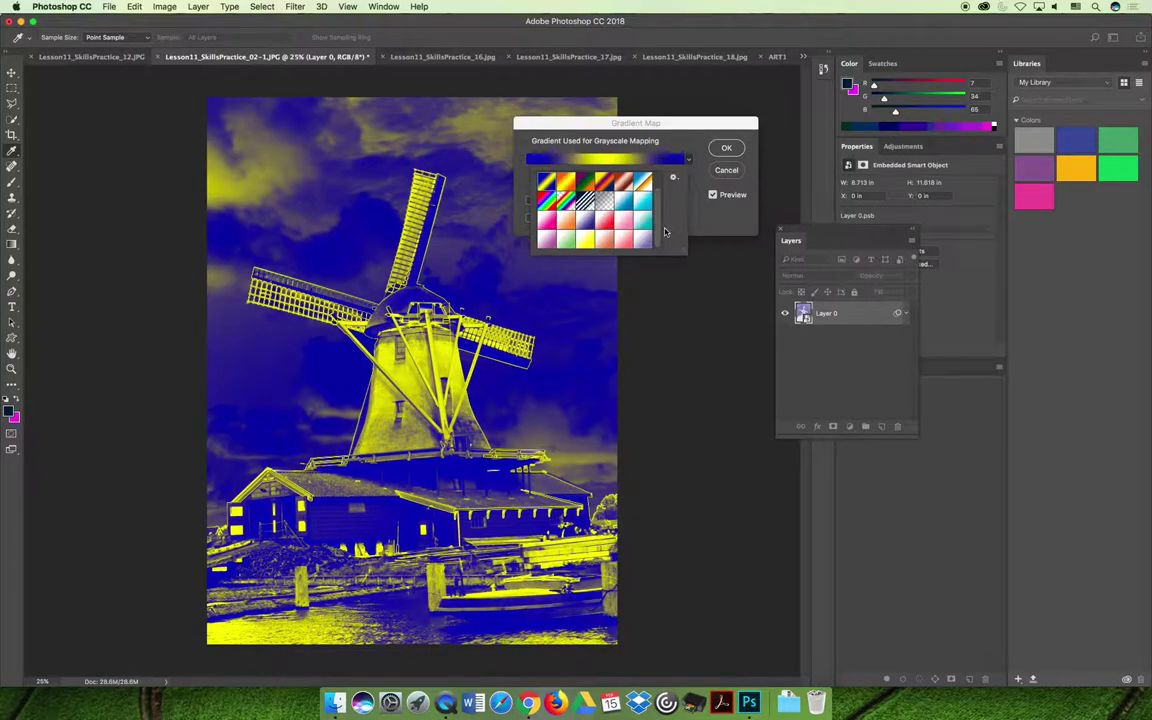
scroll(600, 205, "up", 3)
left_click(624, 185)
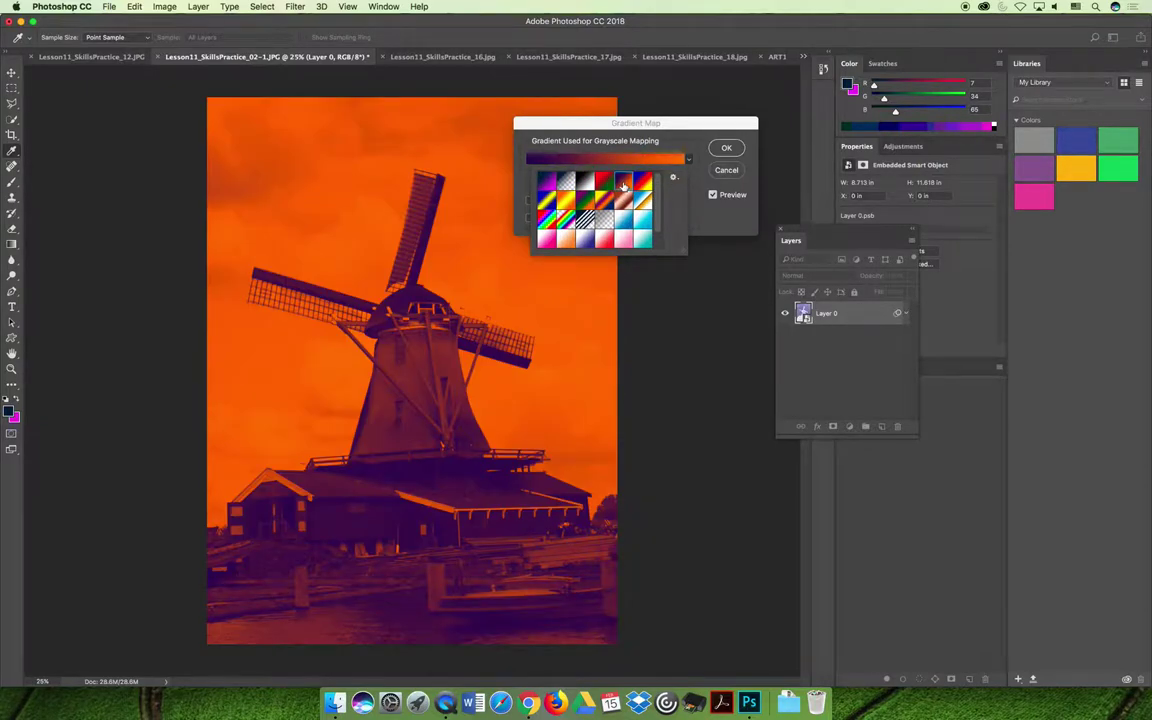
- Apply the purple-to-orange Gradient Map, then open and dismiss the filter's blending options
left_click(727, 148)
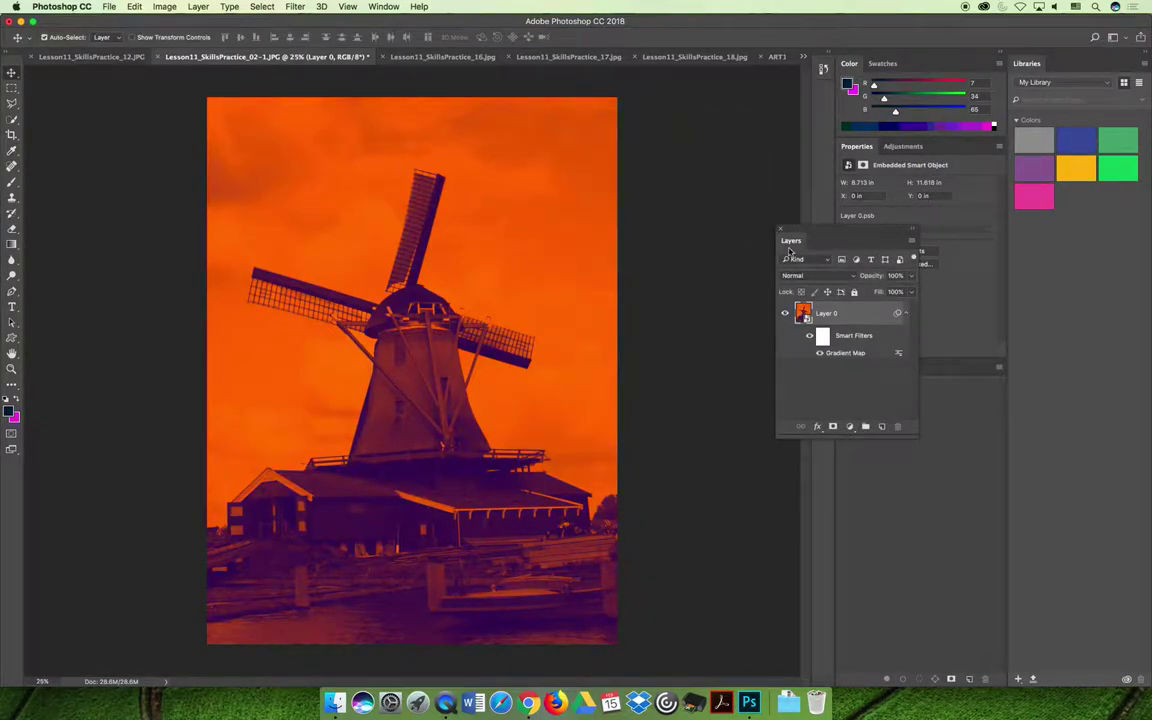
double_click(899, 354)
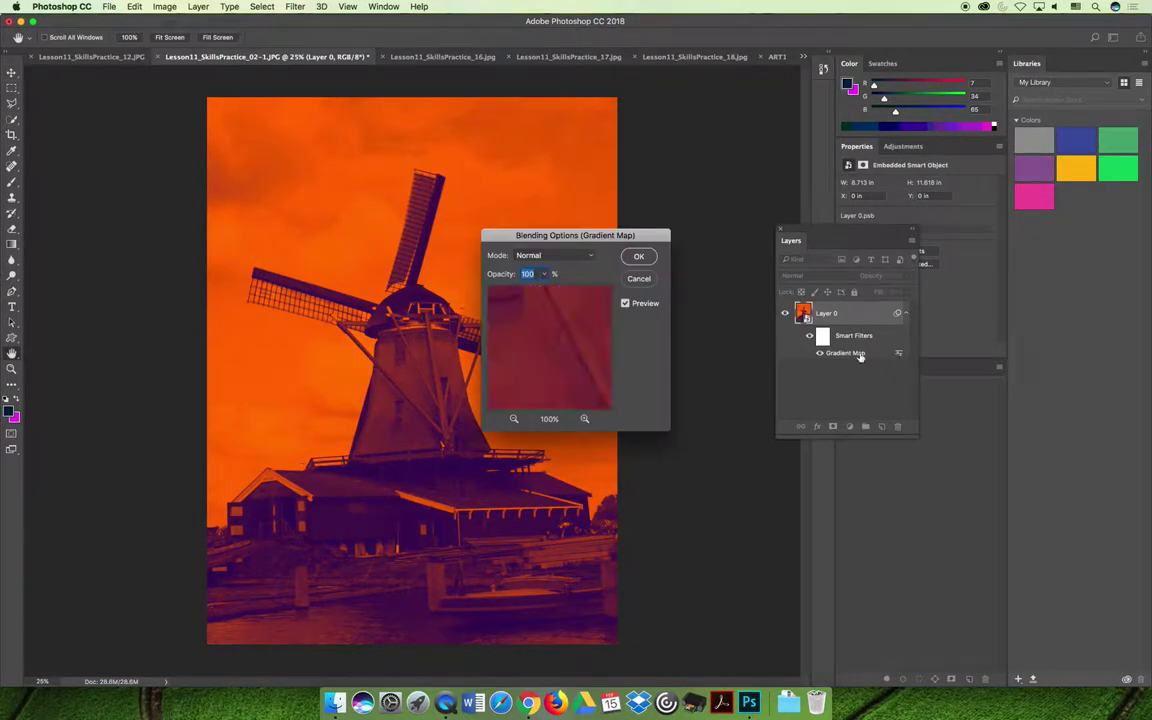
left_click(638, 281)
- Reopen the Gradient Map filter and try the Lime Green preset, leaving it unreversed
double_click(843, 354)
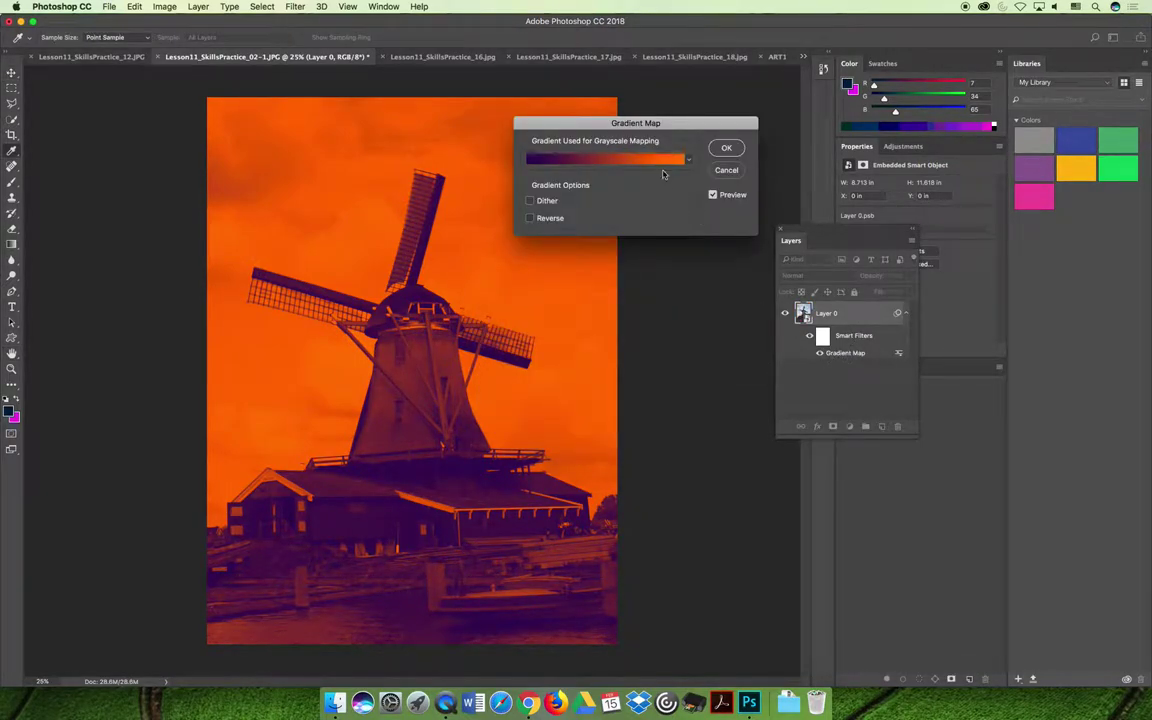
left_click(530, 218)
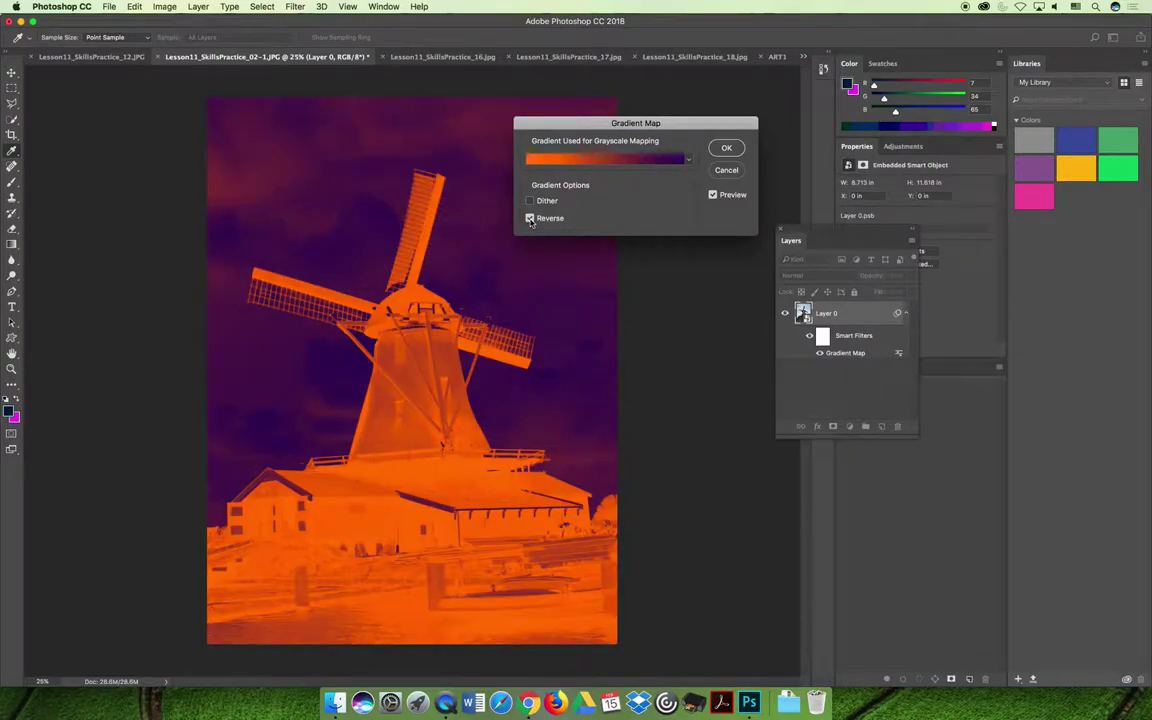
left_click(528, 157)
left_click(605, 272)
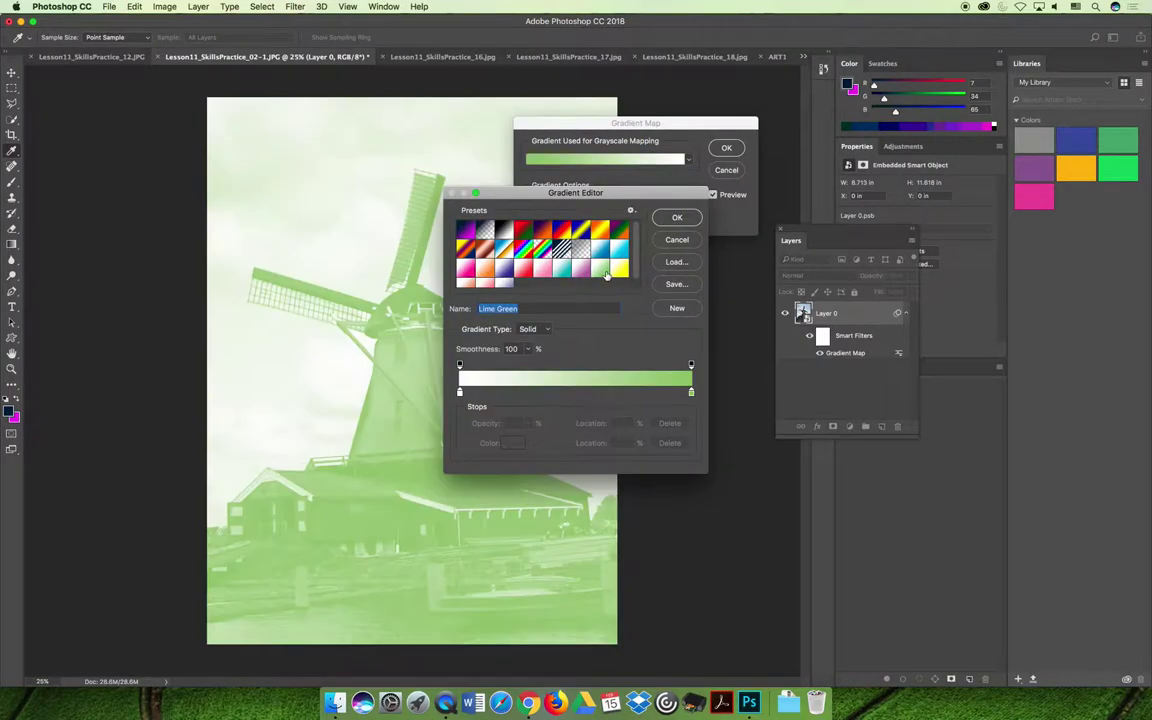
left_click(677, 218)
left_click(540, 220)
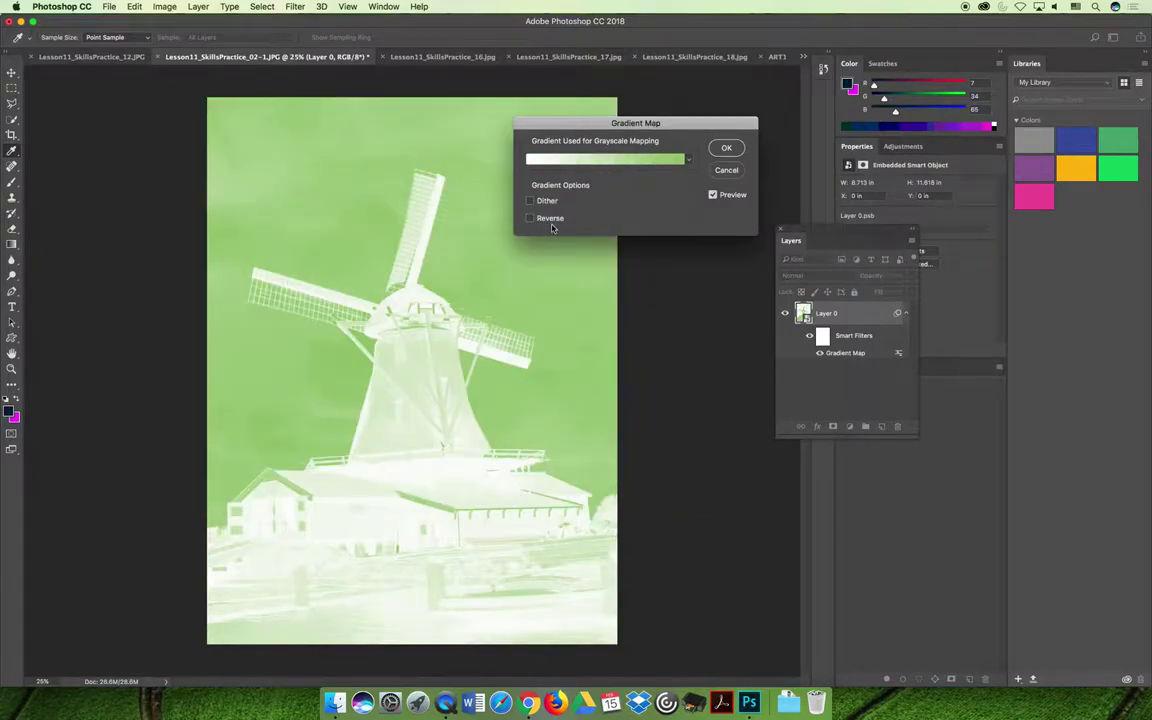
- Set the windmill's Gradient Map to the reversed Red preset and apply it
left_click(531, 218)
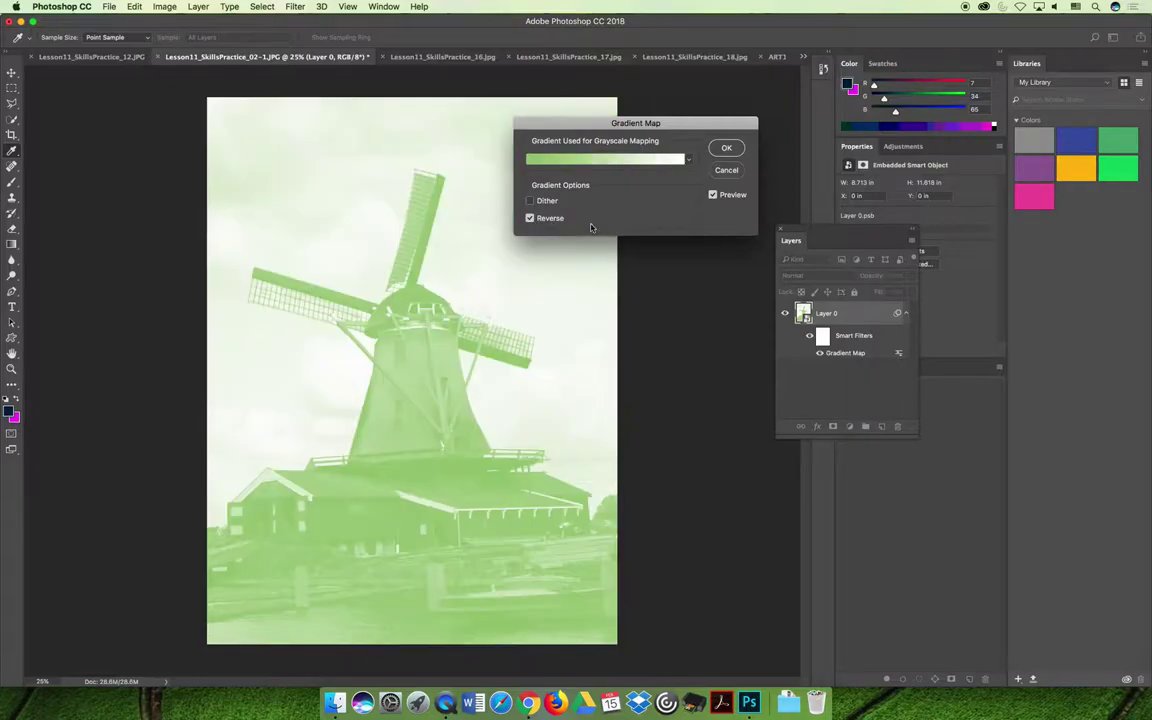
left_click(605, 156)
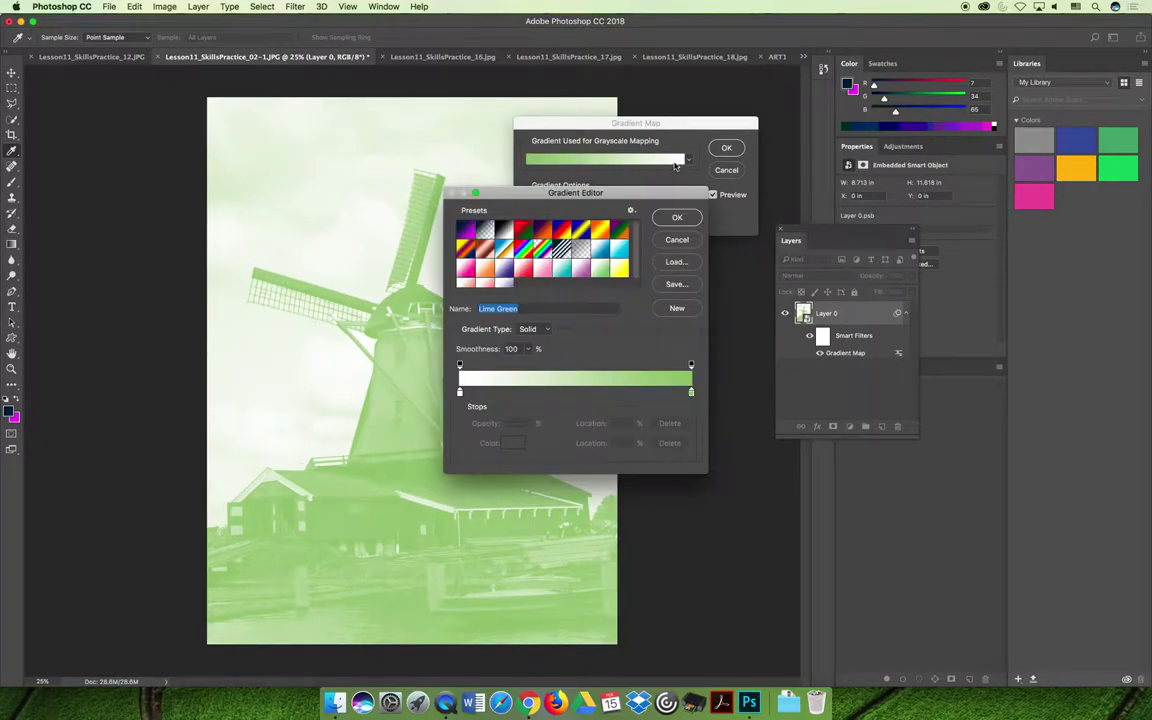
left_click(620, 251)
left_click(478, 252)
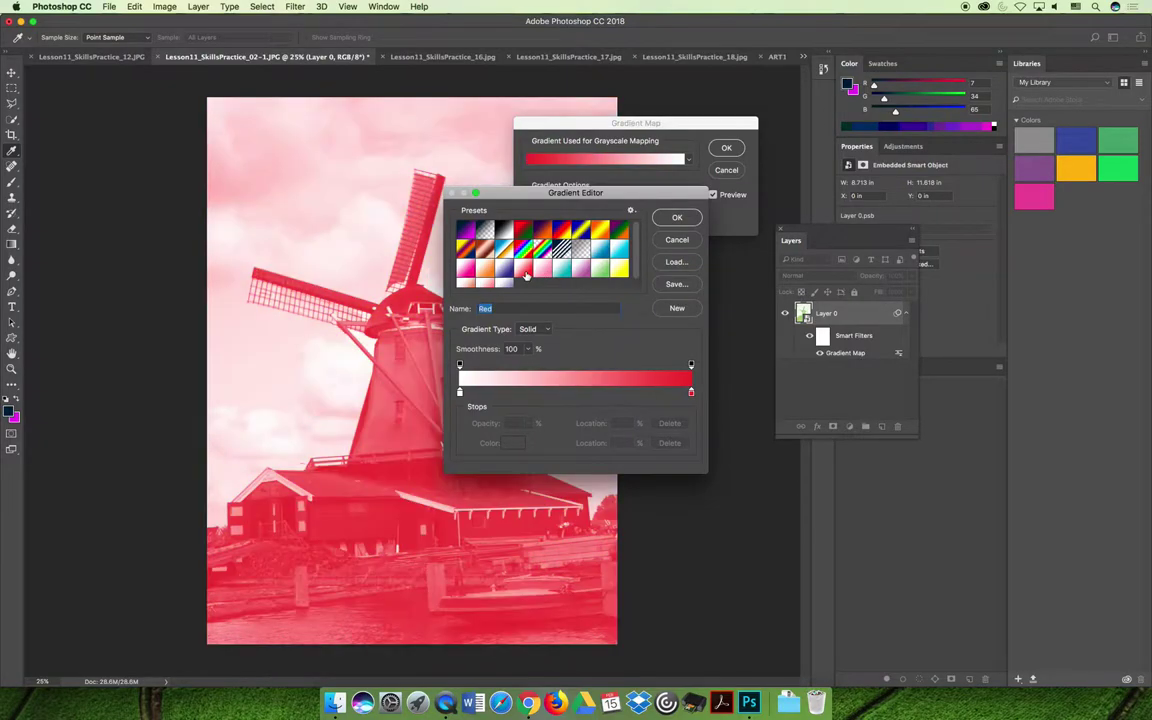
left_click(686, 222)
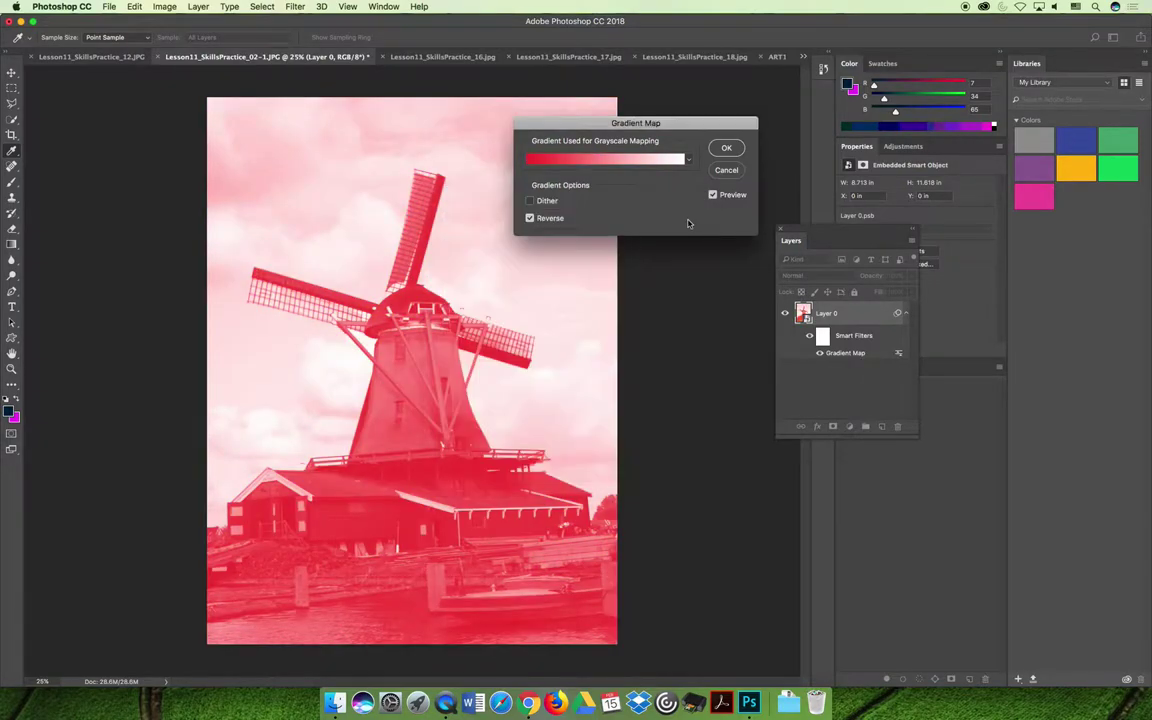
left_click(726, 148)
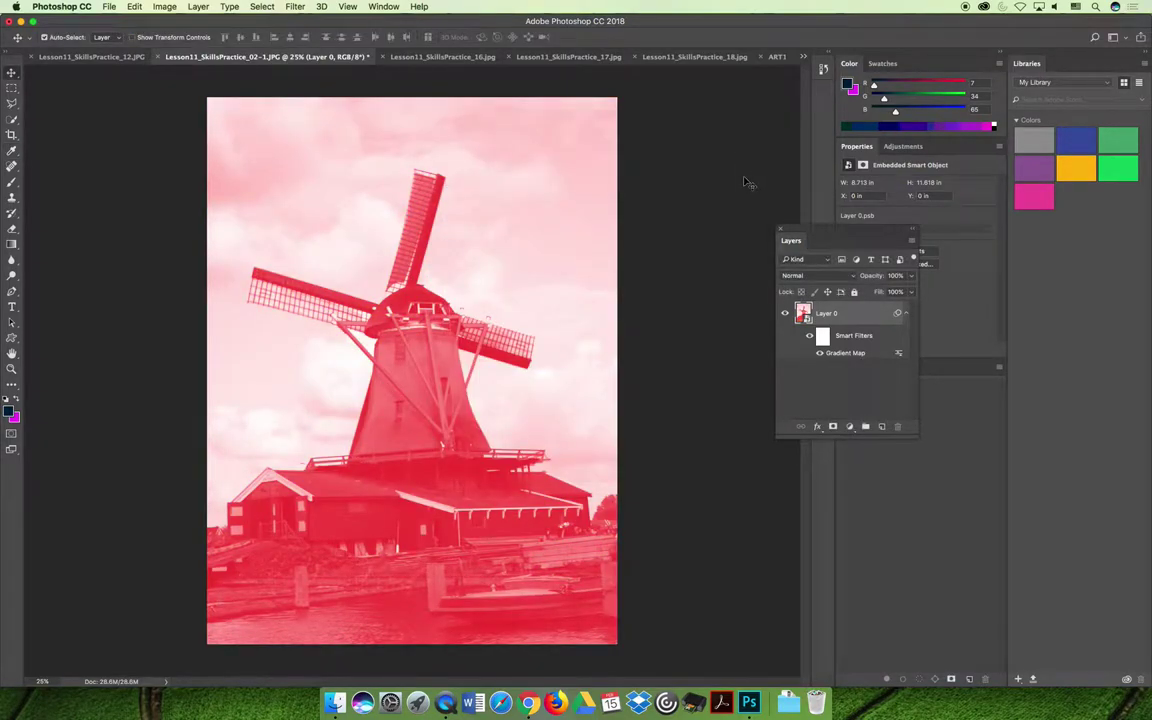